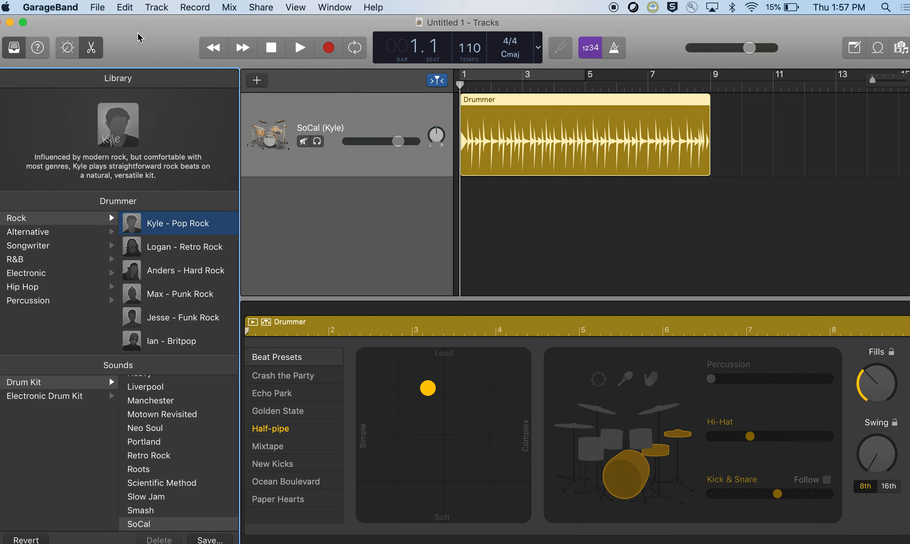
Examine the Sound Library download options and leave them without starting a download.
left_click(42, 8)
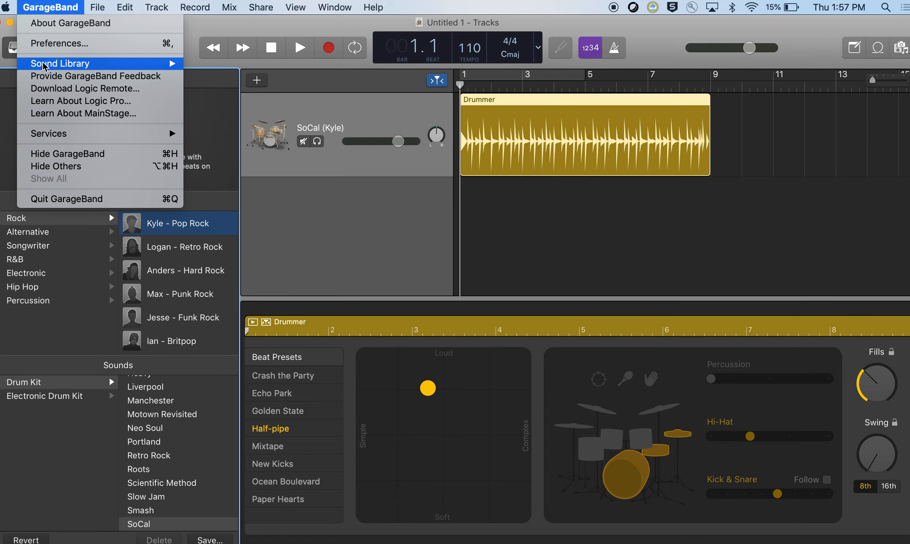
mouse_move(45, 65)
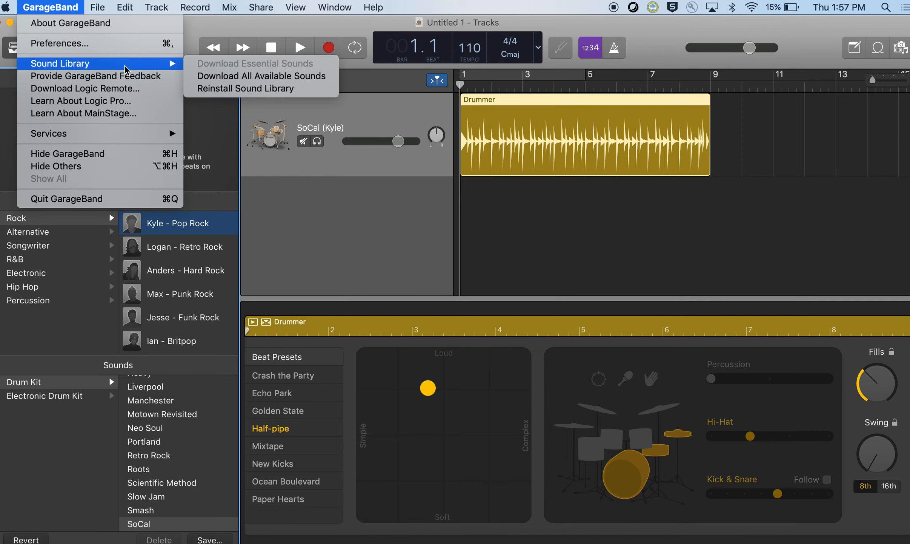
left_click(194, 24)
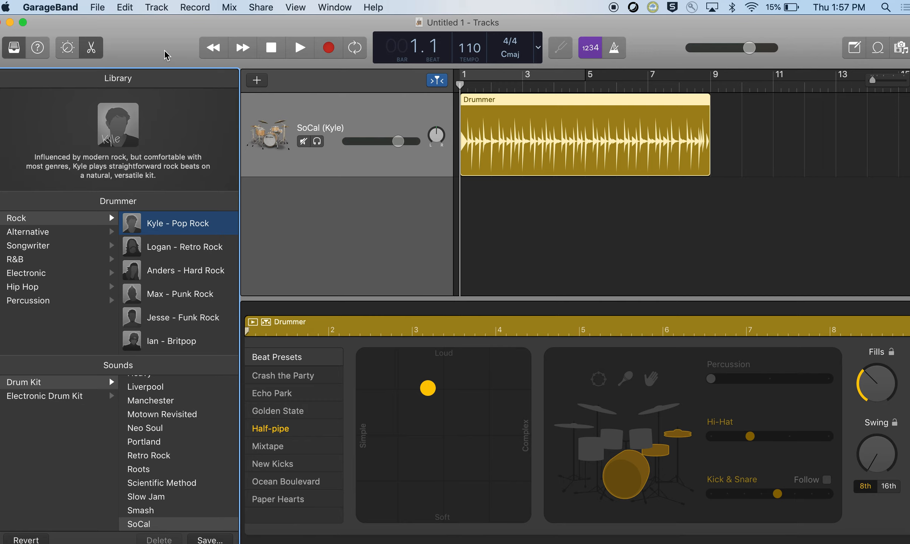
left_click(66, 7)
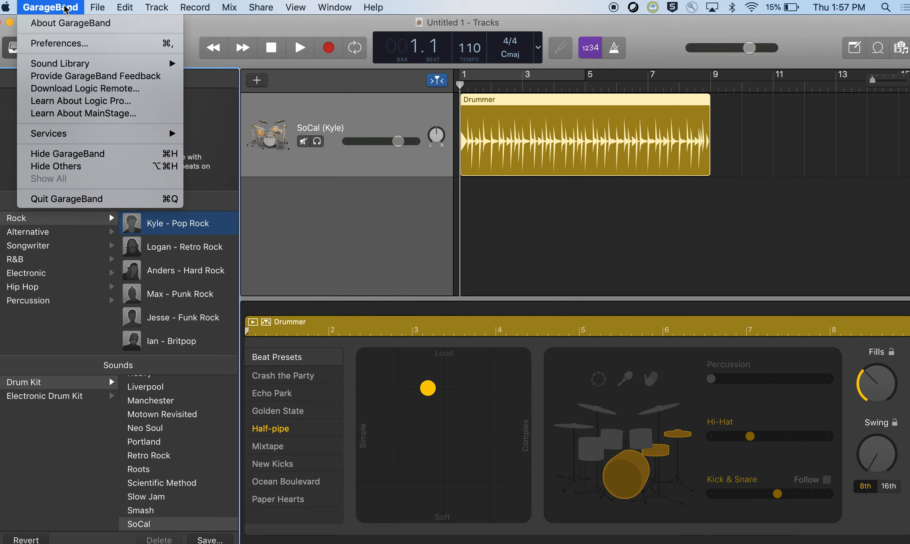
mouse_move(66, 62)
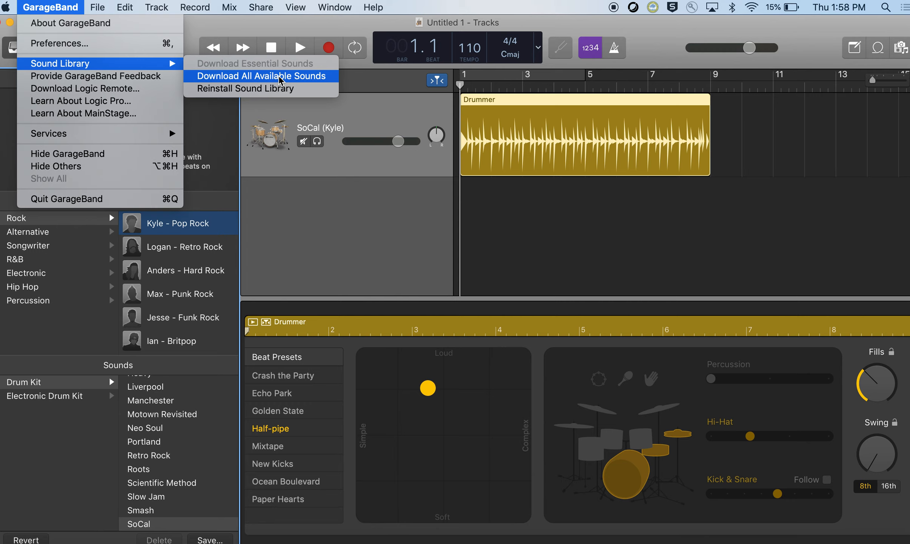
left_click(318, 181)
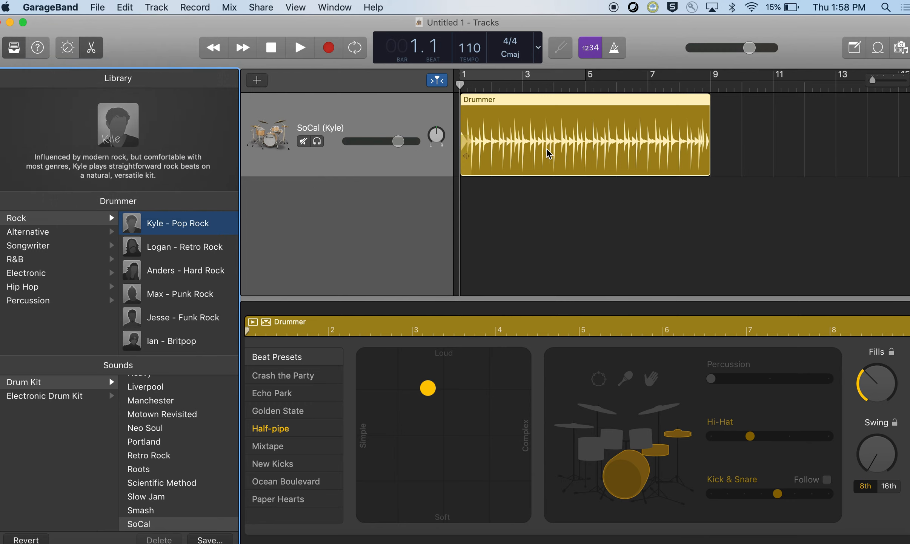
Select the Drummer region to view its beat settings, and deselect it again.
left_click(526, 245)
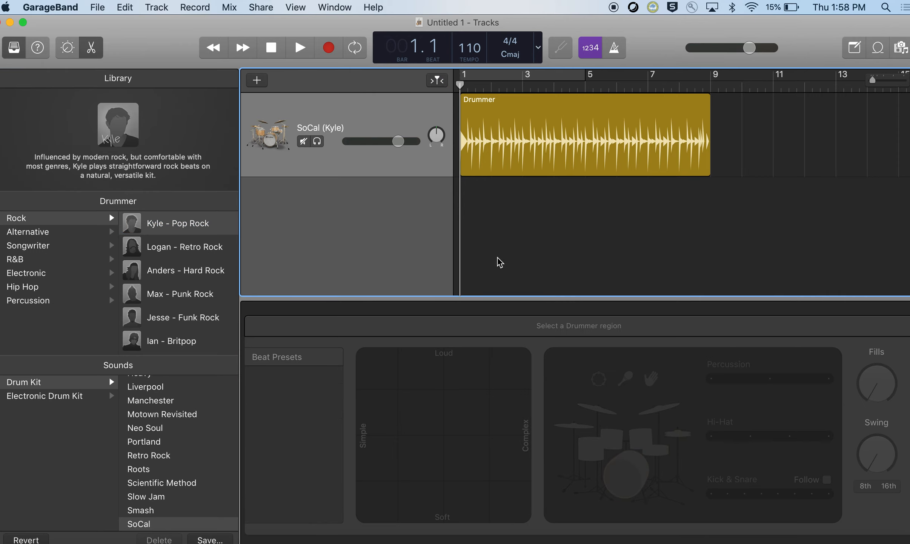
left_click(581, 132)
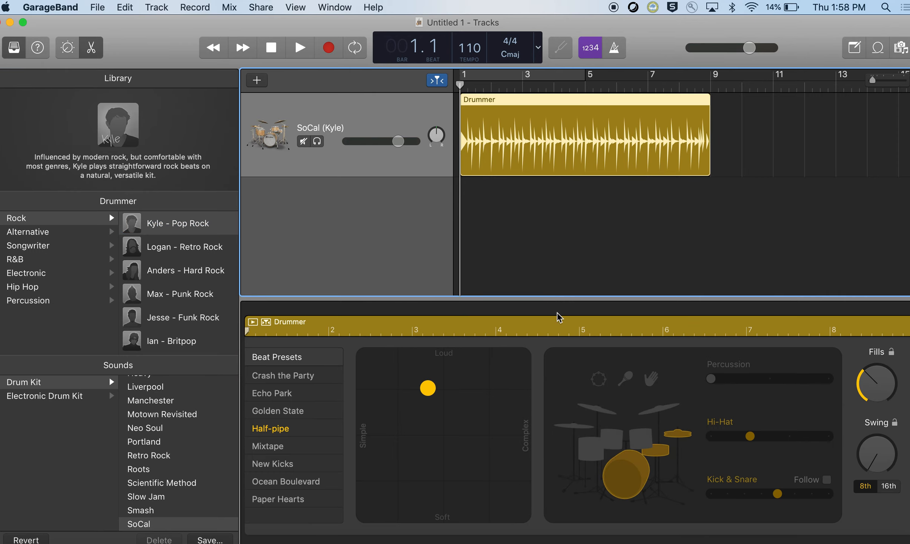
left_click(551, 217)
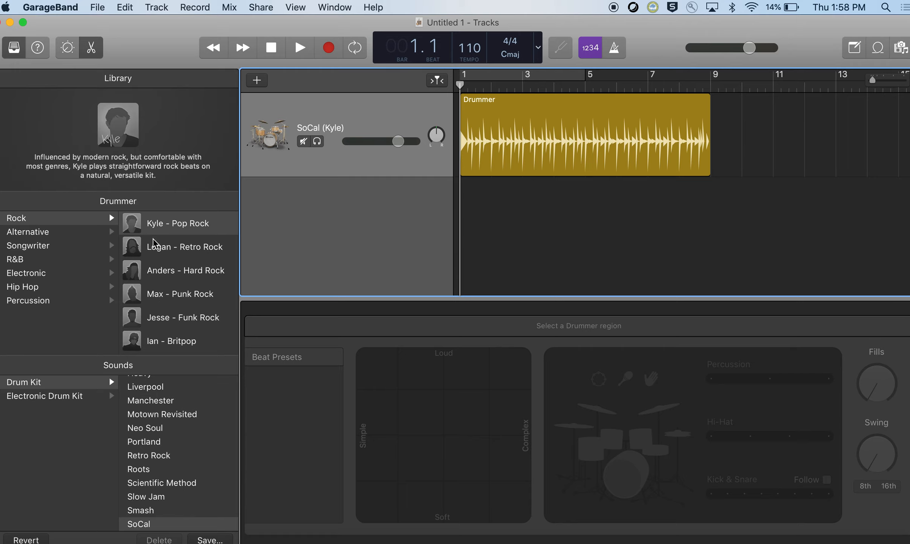
Try Logan - Retro Rock, Anders - Hard Rock and Max - Punk Rock as the track's drummer.
left_click(157, 249)
left_click(160, 268)
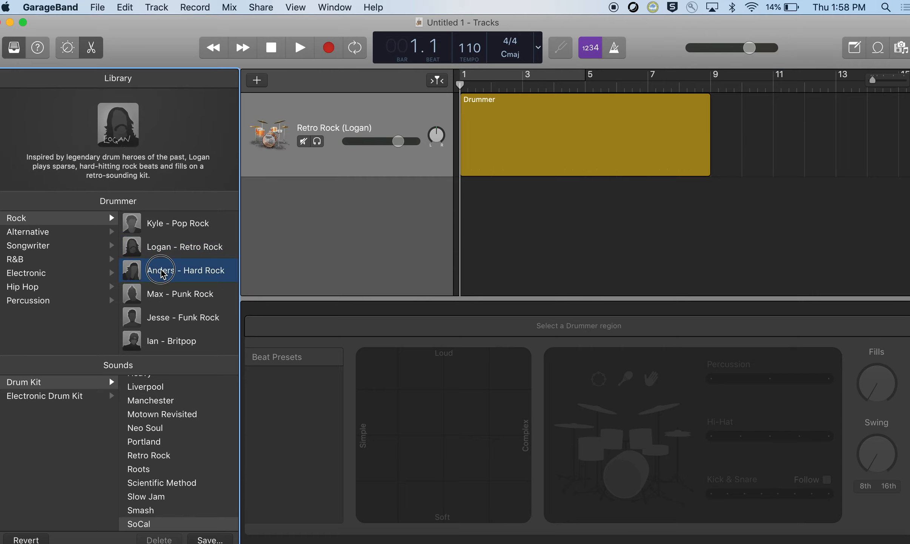
left_click(167, 296)
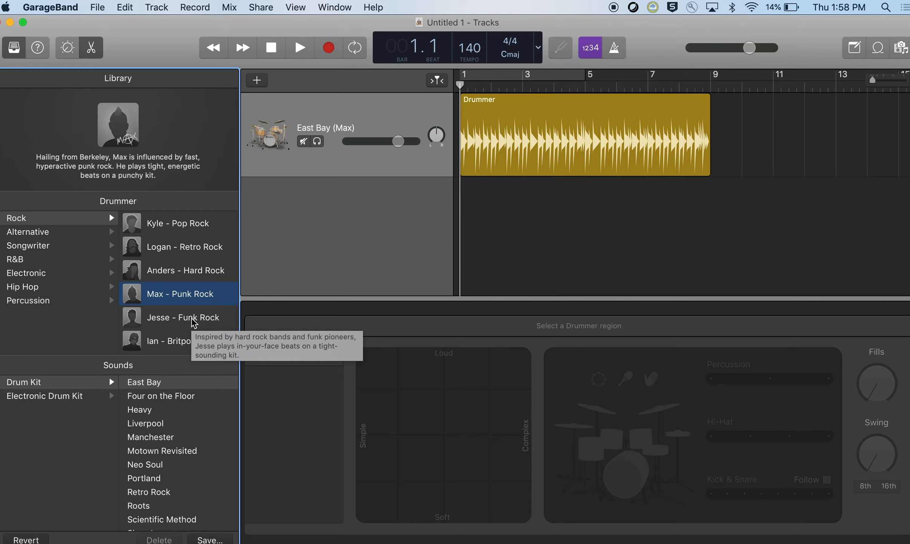
scroll(182, 251, "down", 1)
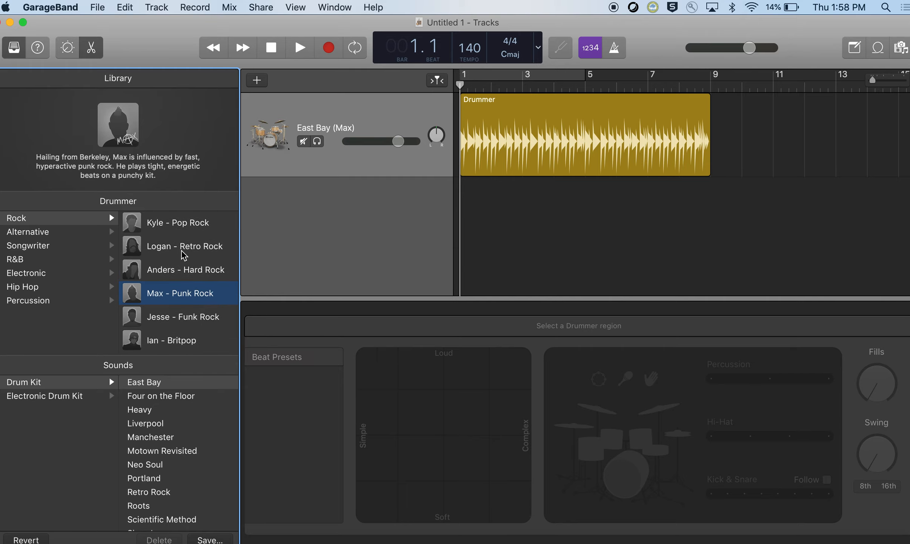
Look through the drummers in the Alternative, Songwriter, R&B, Electronic, Hip Hop and Percussion genres.
left_click(32, 237)
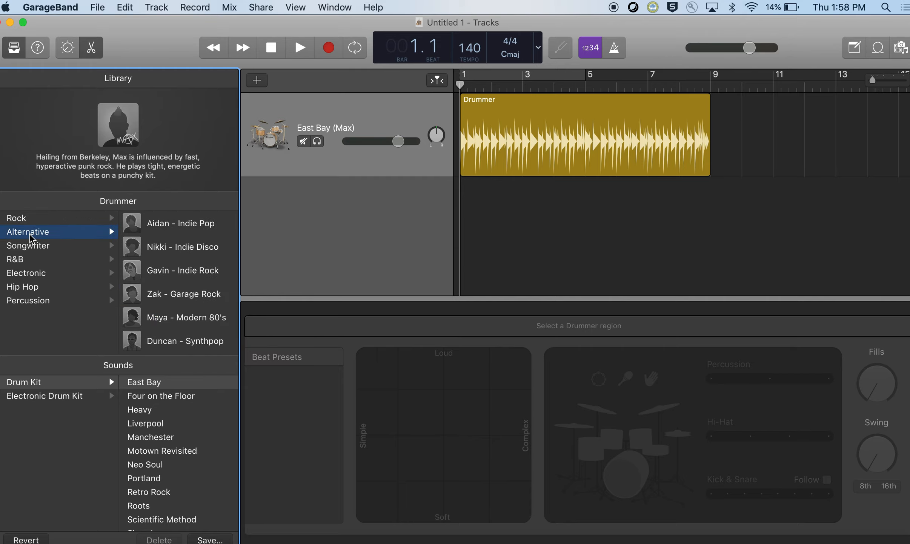
left_click(33, 246)
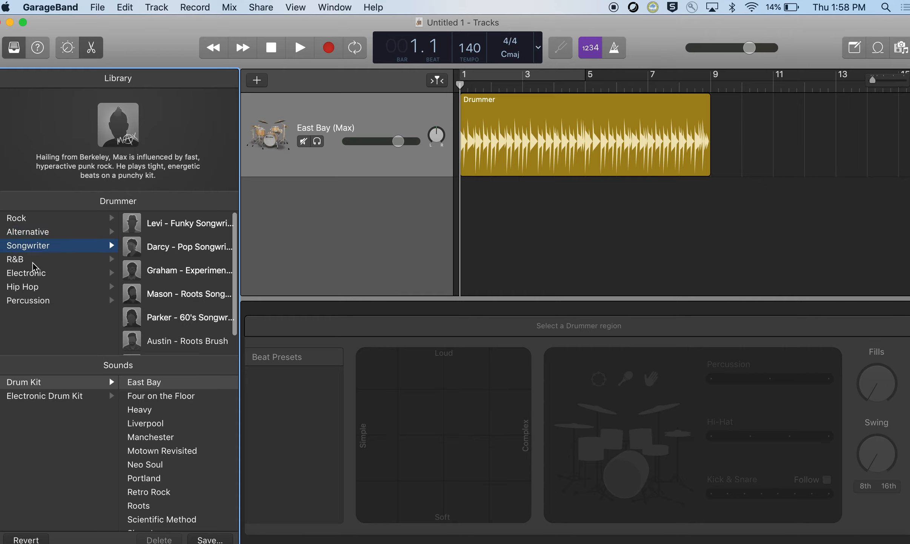
left_click(44, 262)
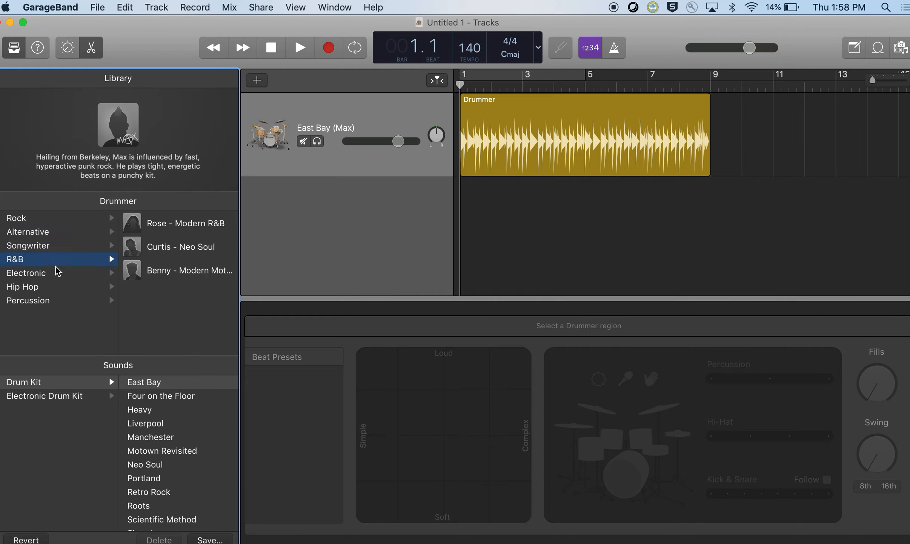
left_click(35, 279)
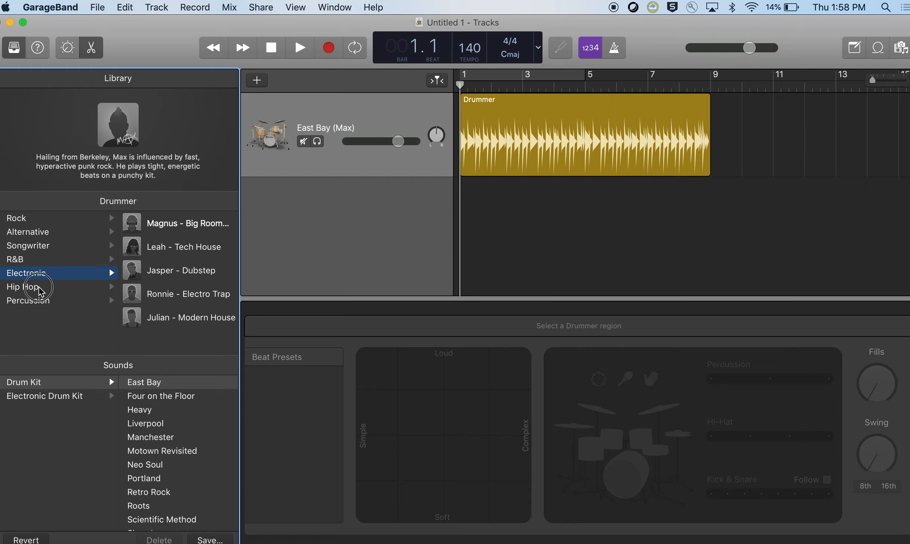
left_click(39, 287)
left_click(51, 300)
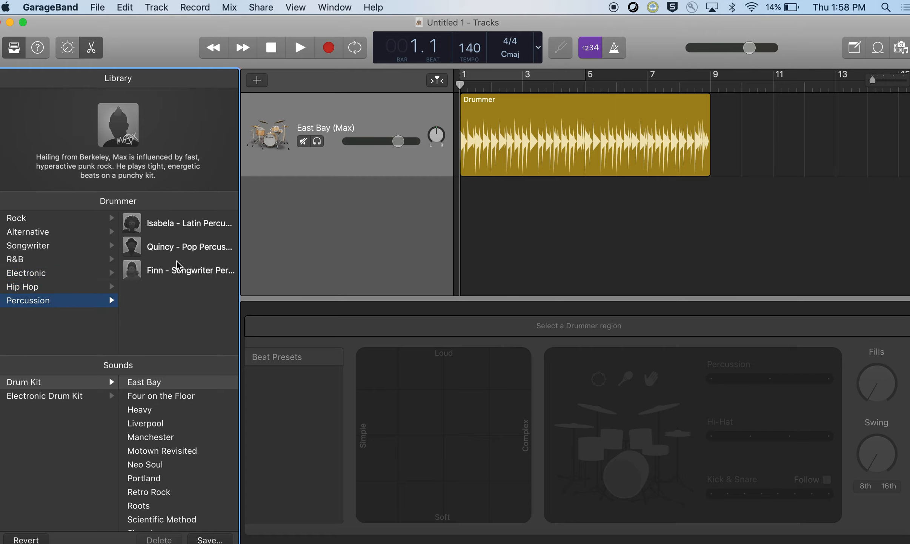
Assign the Rock drummer Kyle - Pop Rock to the track and choose the SoCal drum kit.
left_click(40, 222)
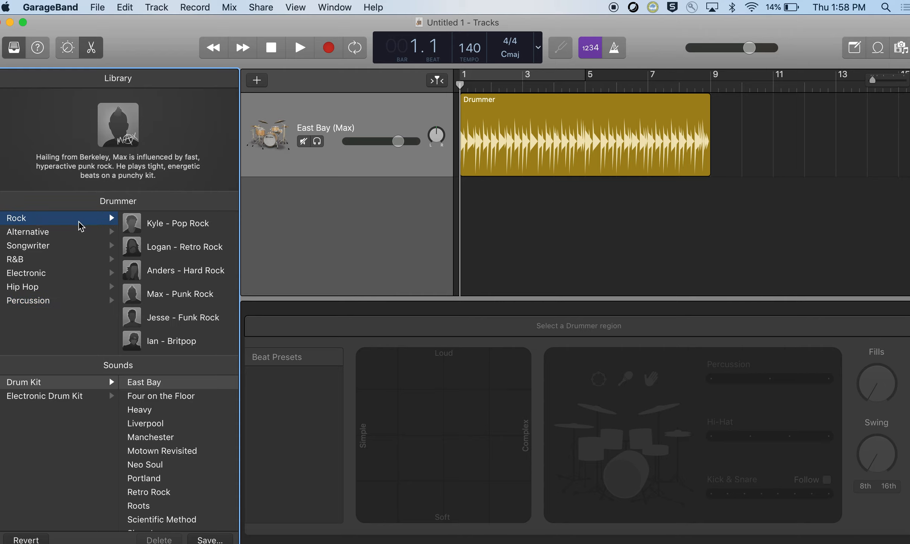
left_click(168, 230)
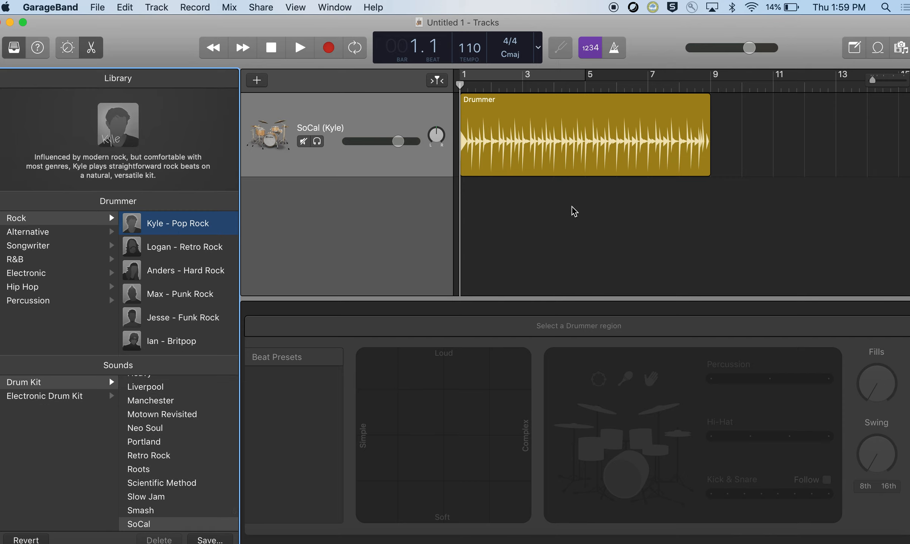
scroll(181, 426, "up", 5)
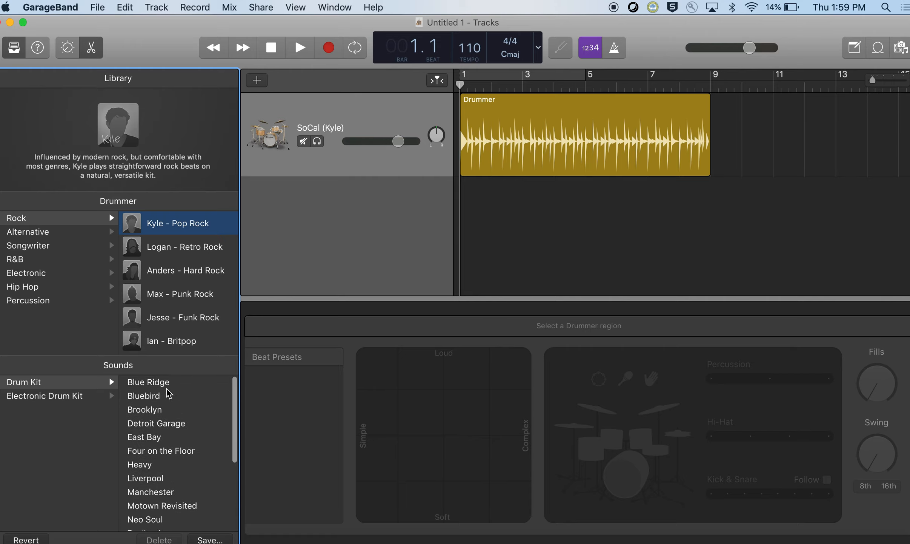
scroll(162, 449, "down", 5)
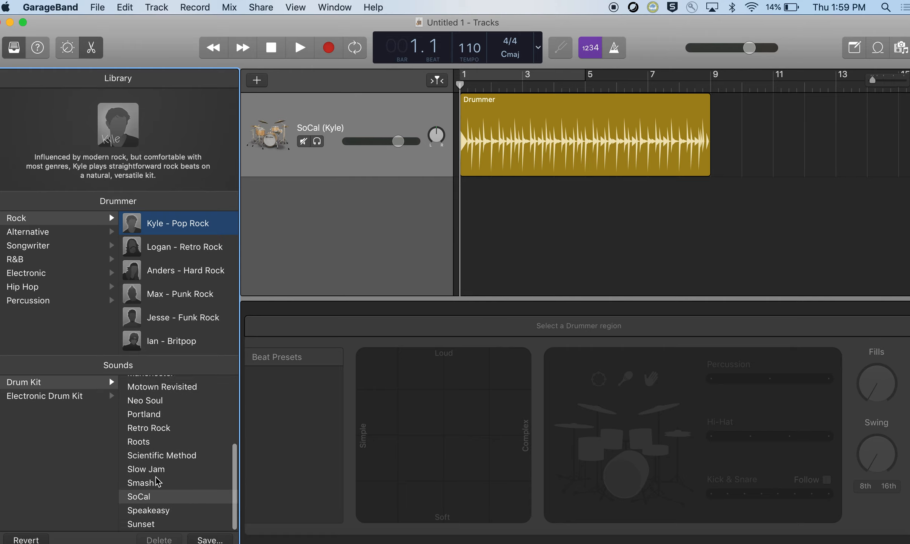
left_click(151, 495)
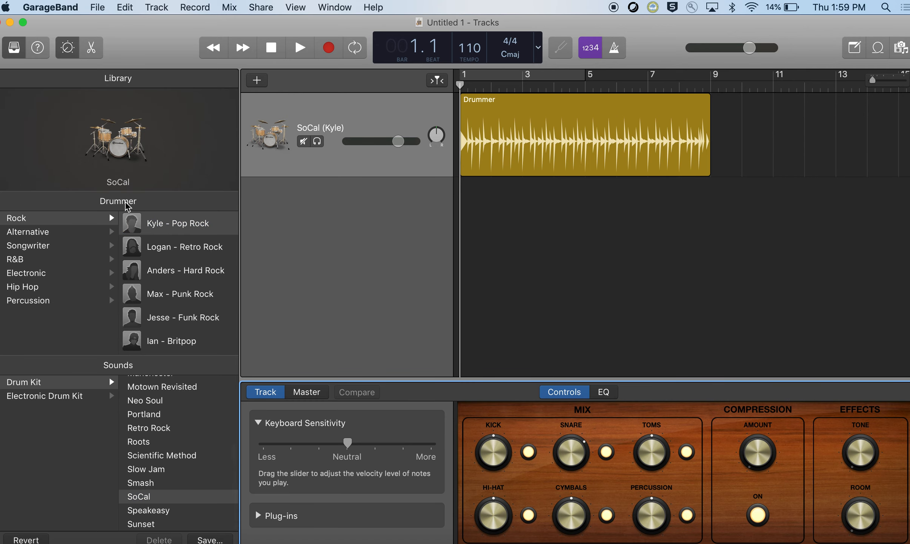
Try Logan - Retro Rock as the track's drummer and return to Kyle - Pop Rock.
left_click(166, 247)
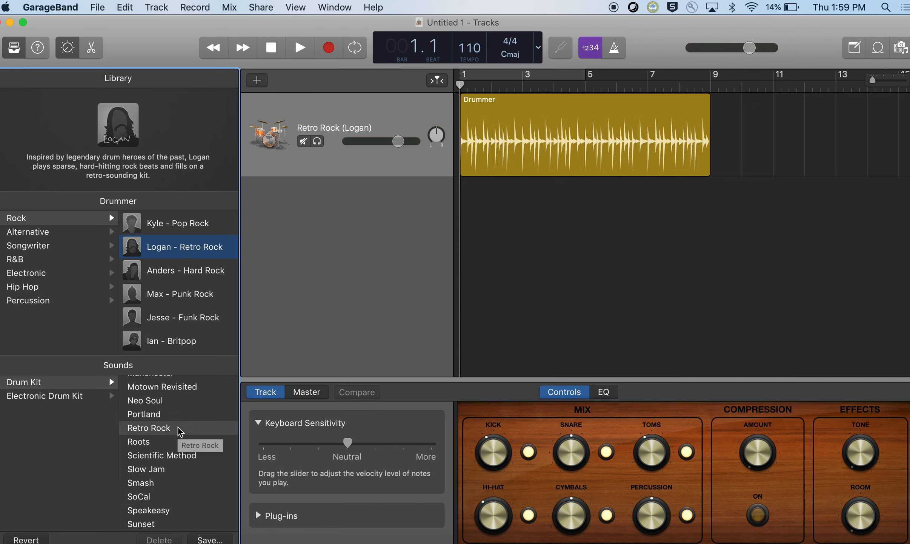
left_click(192, 230)
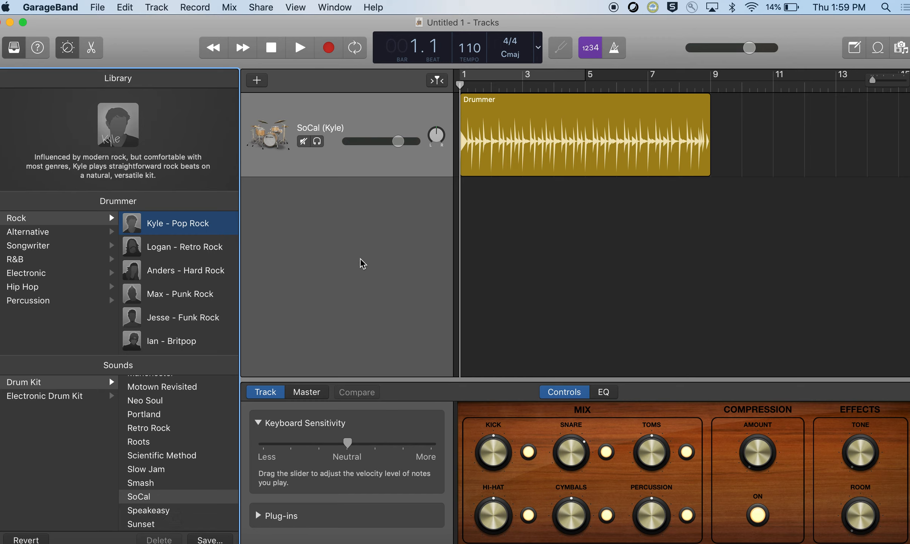
Open the Drummer region in its editor, make the beat slightly softer, and dismiss the Preferences window.
left_click(562, 107)
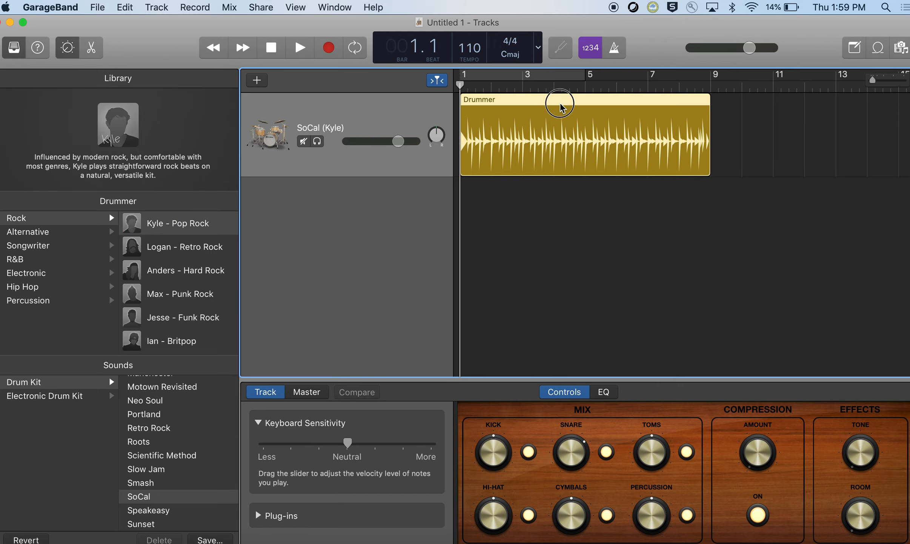
double_click(563, 108)
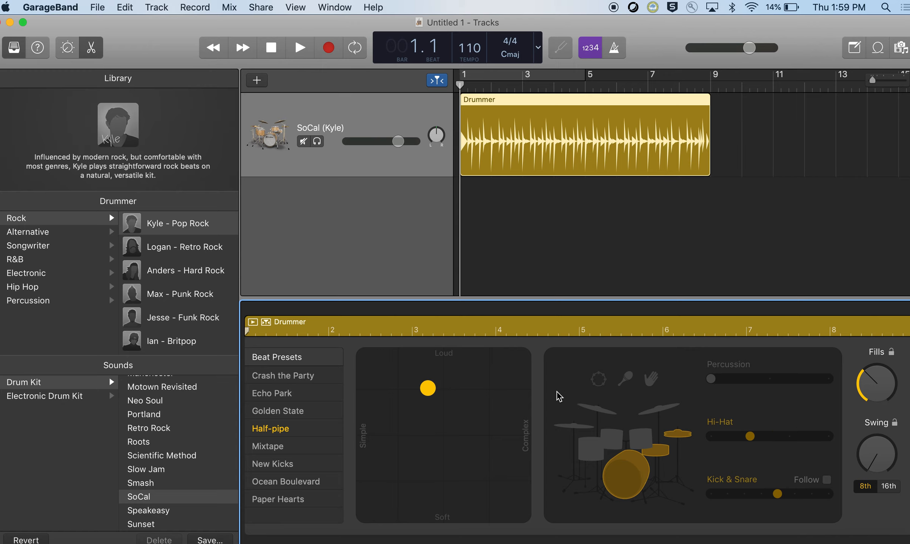
left_click_drag(432, 388, 431, 408)
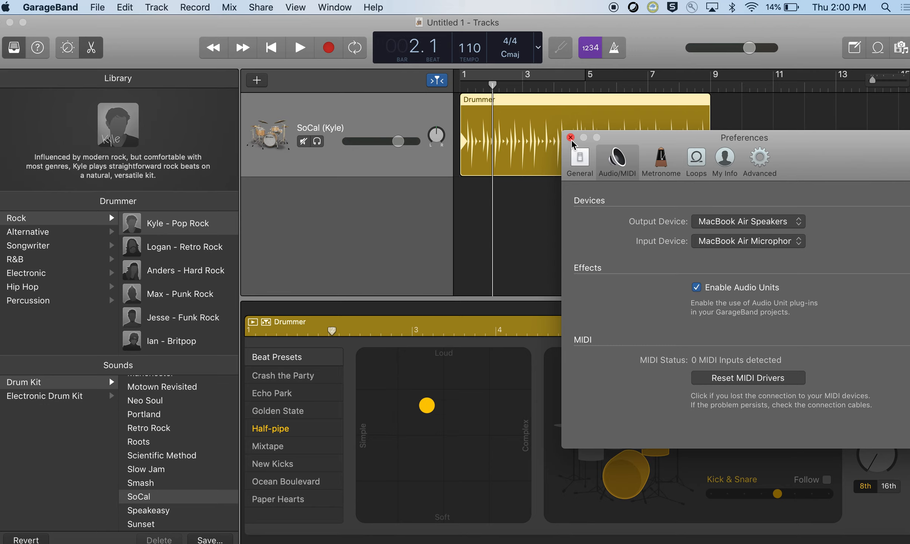
left_click(572, 138)
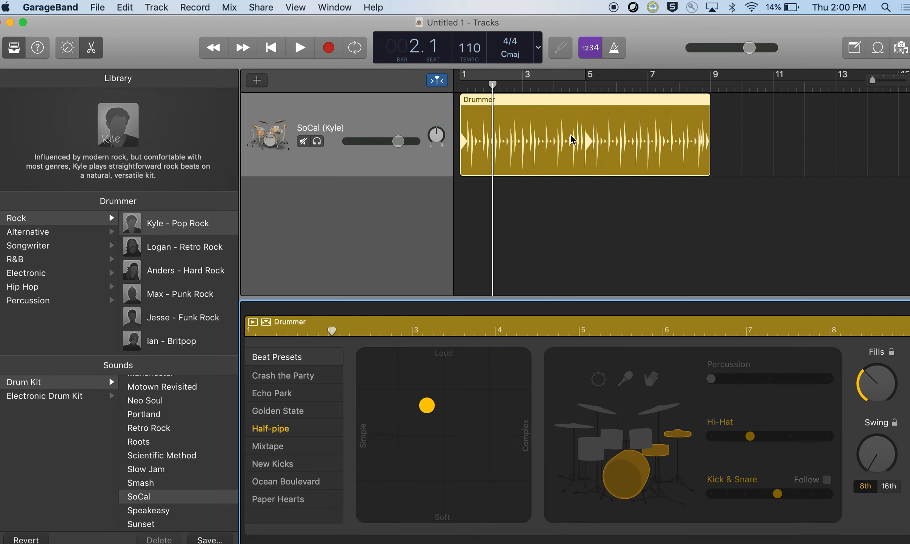
Play the drum track from the beginning and set a cycle range from bar 1 to bar 5.
left_click(271, 48)
left_click(287, 51)
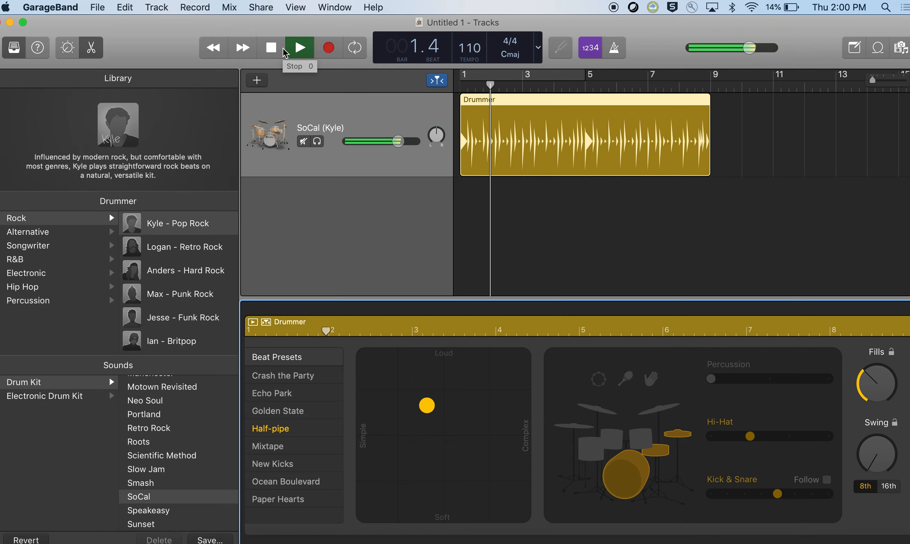
left_click_drag(474, 77, 586, 81)
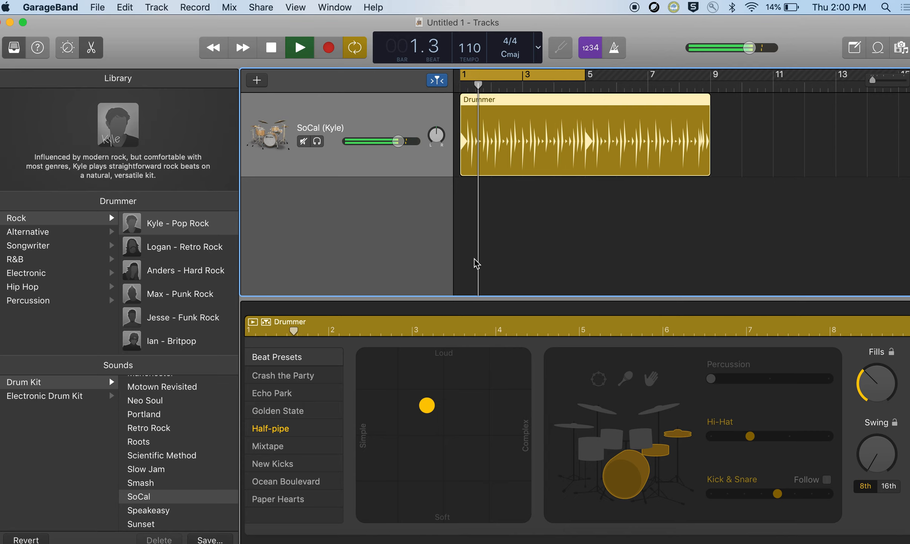
Audition the Crash the Party and Golden State beat presets and return to Half-pipe.
left_click(283, 377)
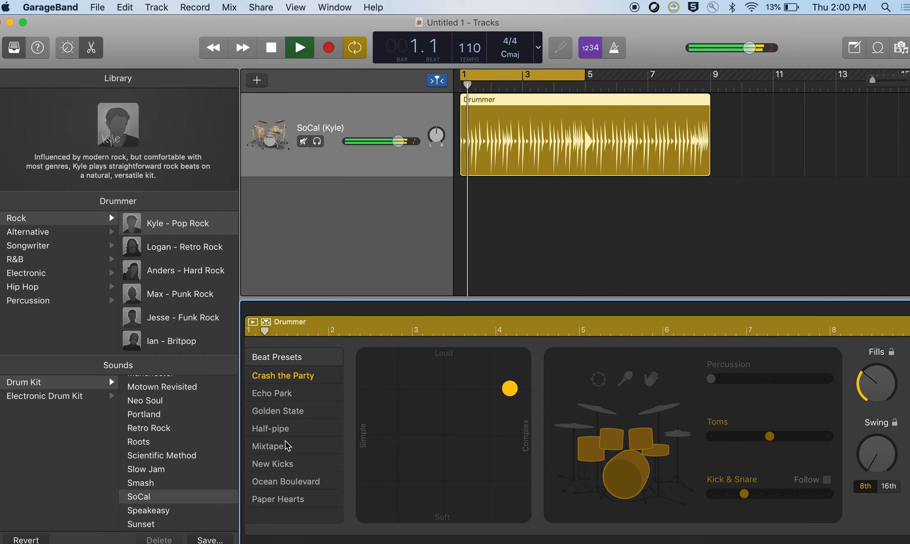
left_click(295, 413)
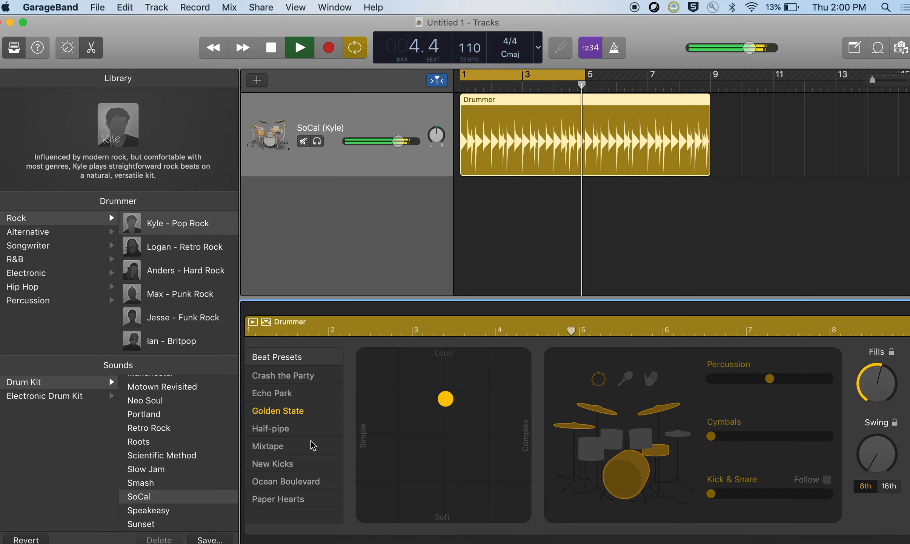
left_click(298, 431)
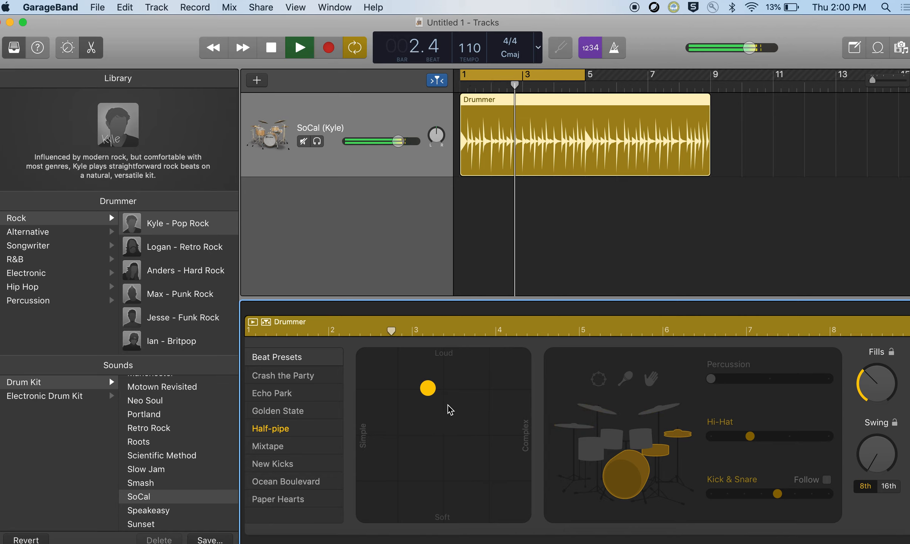
Shift the Half-pipe beat towards soft and complex, and settle it near the loudest, most complex corner.
left_click_drag(429, 390, 474, 466)
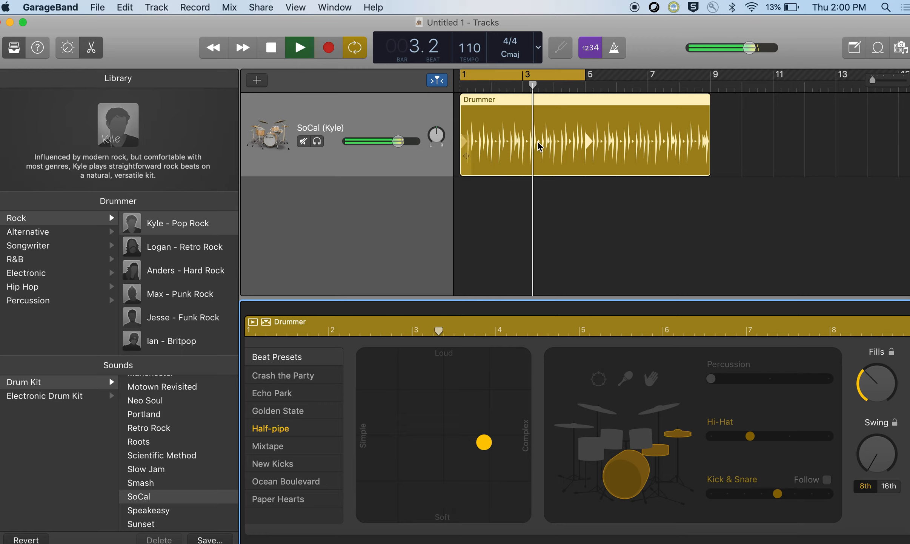
left_click_drag(485, 442, 508, 374)
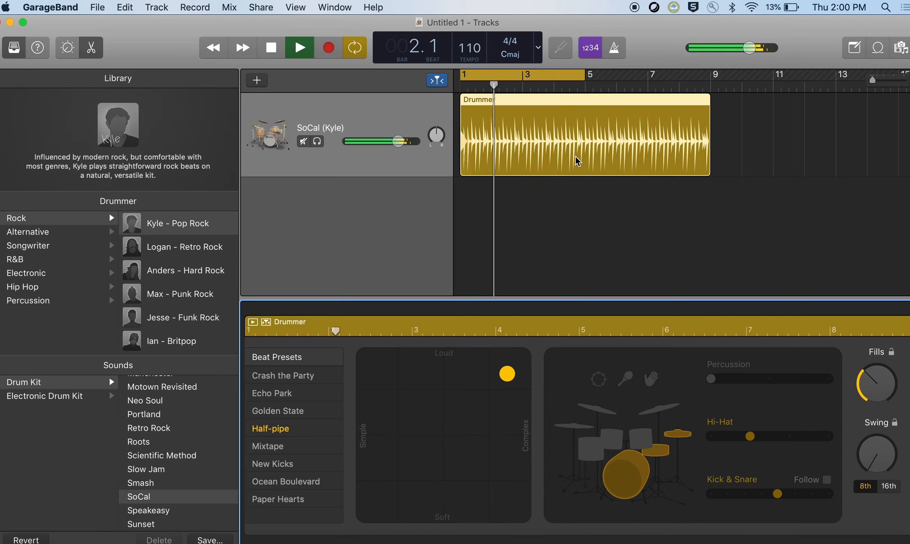
Shift the Half-pipe beat to loud and simple, and settle it in the soft, fairly simple area.
left_click_drag(506, 372, 364, 371)
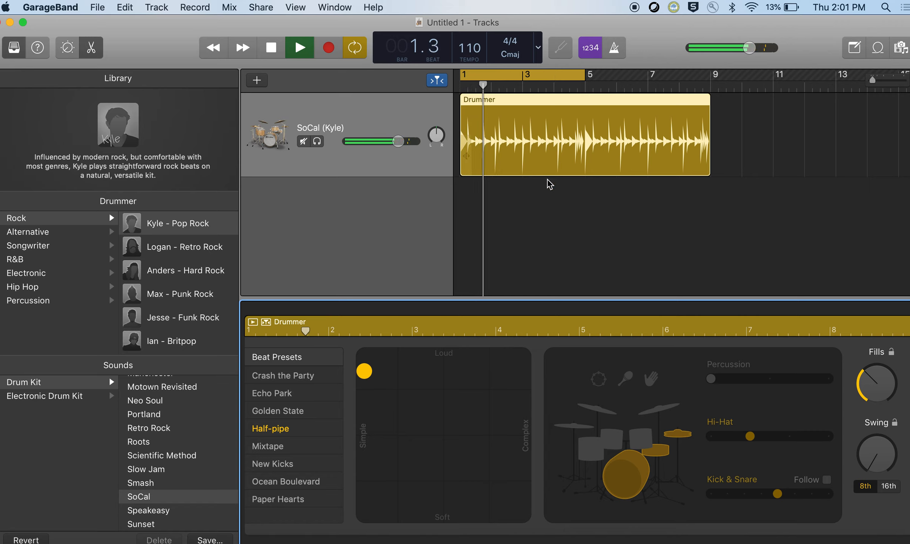
left_click_drag(364, 372, 378, 498)
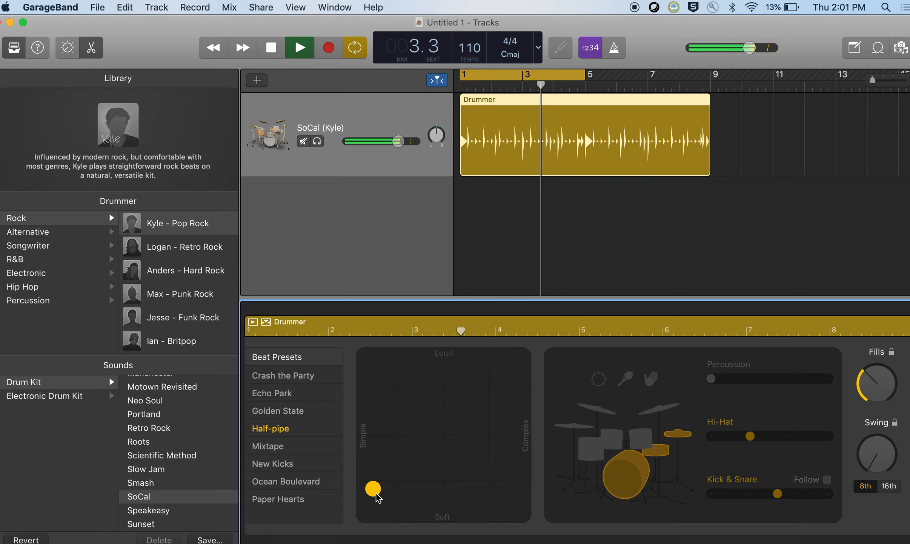
left_click_drag(373, 490, 415, 485)
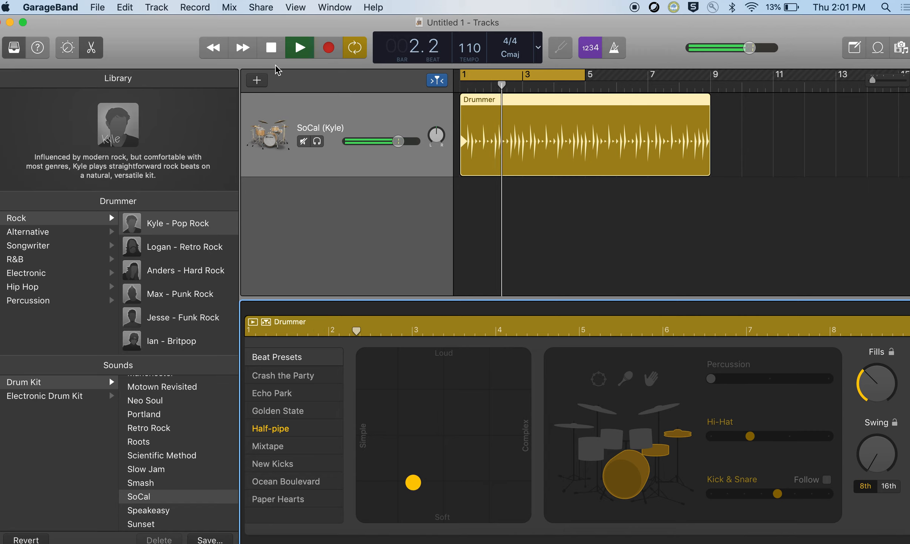
Stop playback, set the project tempo to 102, audition the beat briefly, and turn off the cycle range.
left_click(273, 55)
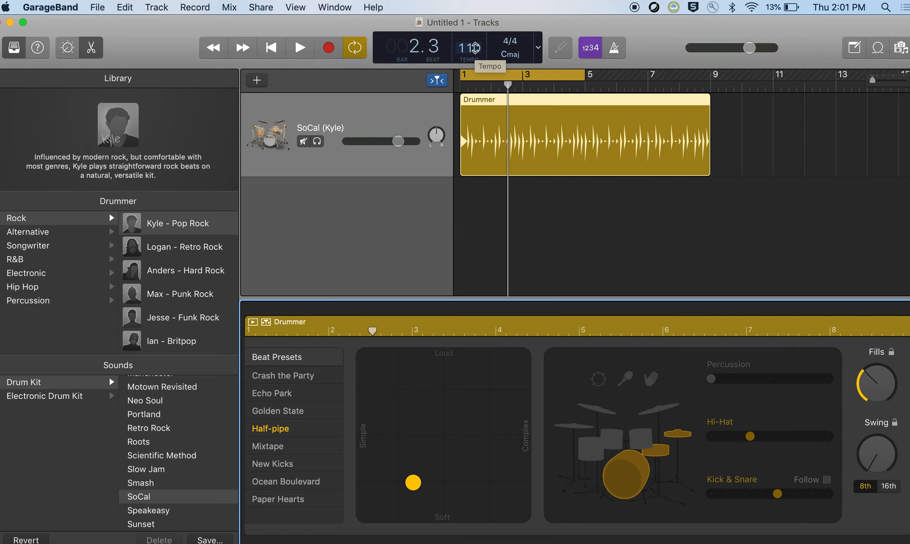
left_click_drag(475, 47, 479, 74)
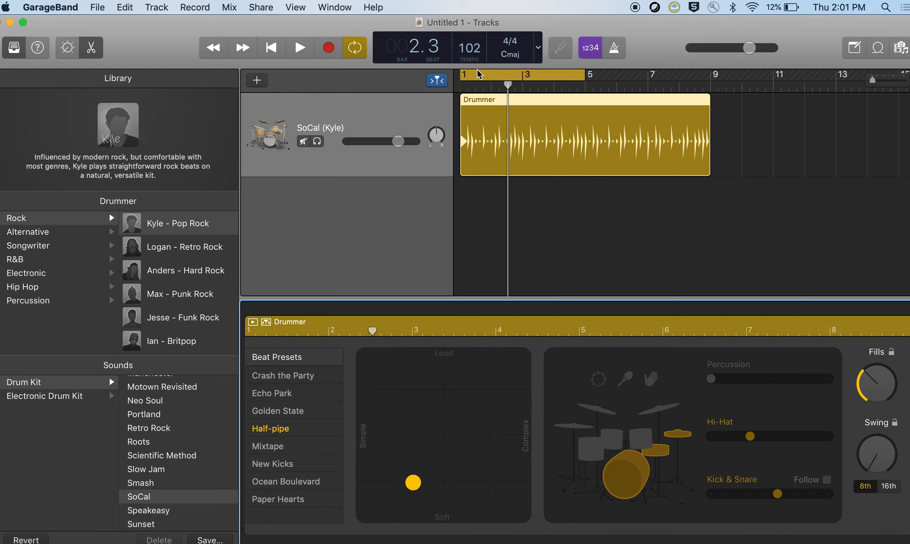
left_click(301, 52)
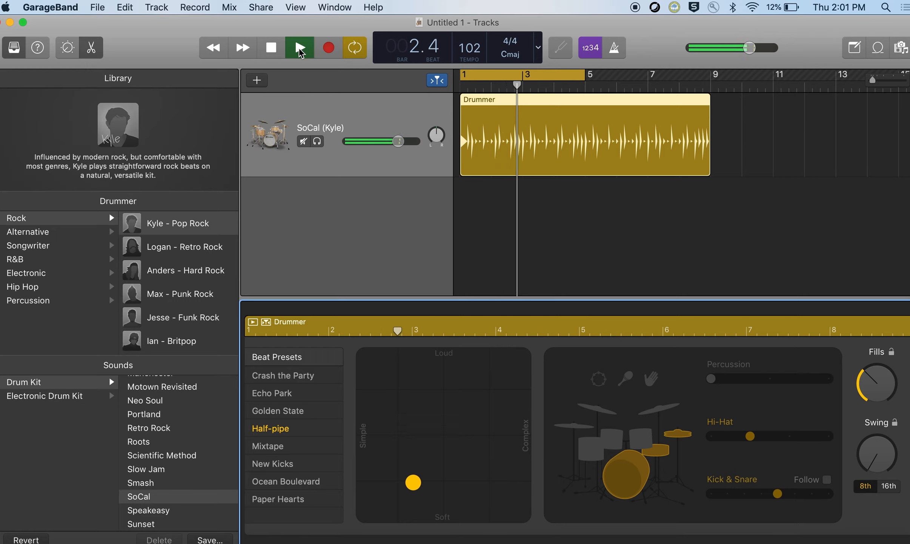
left_click(271, 48)
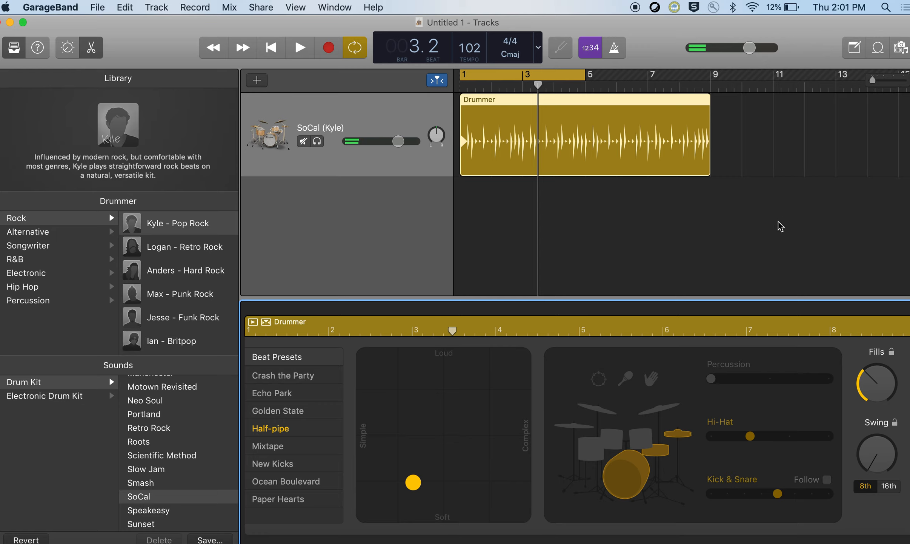
left_click(359, 49)
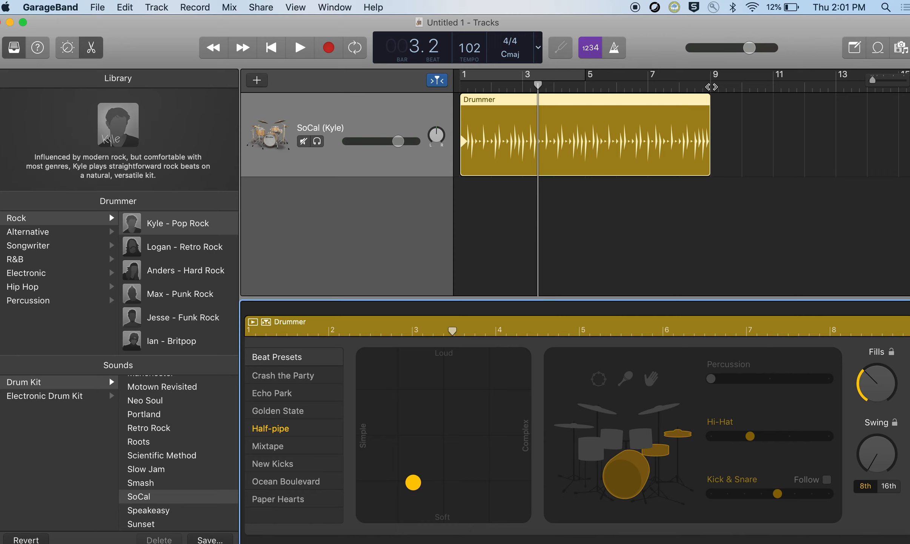
Create a microphone audio track using Input 1, and accept External Headphones as the audio device.
left_click(259, 80)
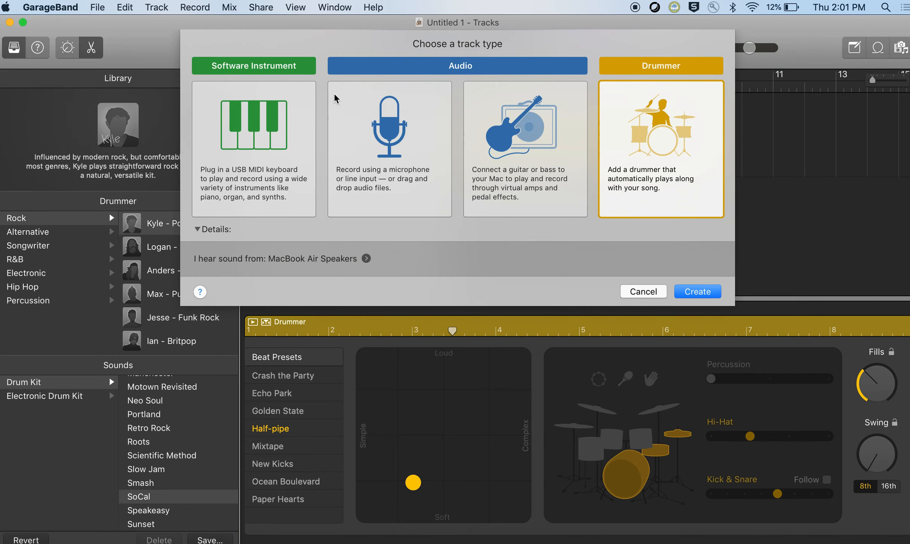
left_click(398, 159)
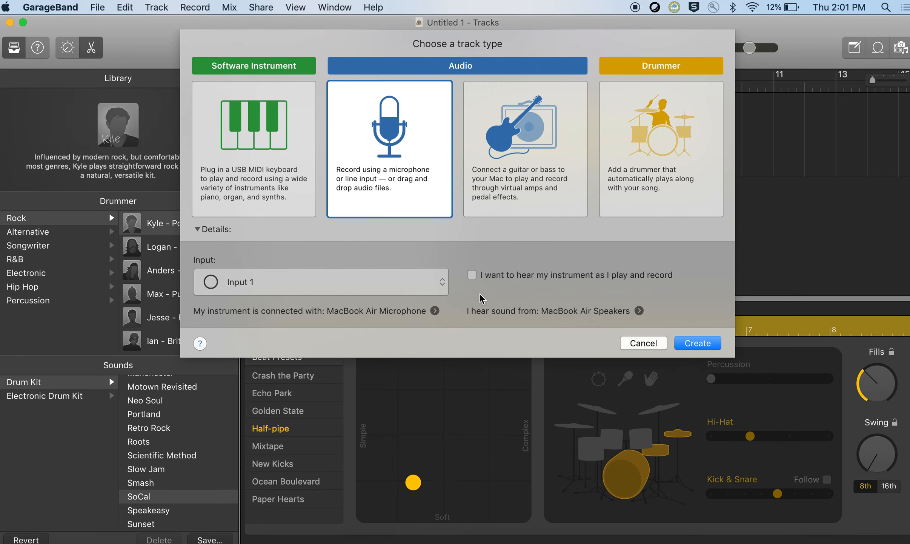
left_click(706, 343)
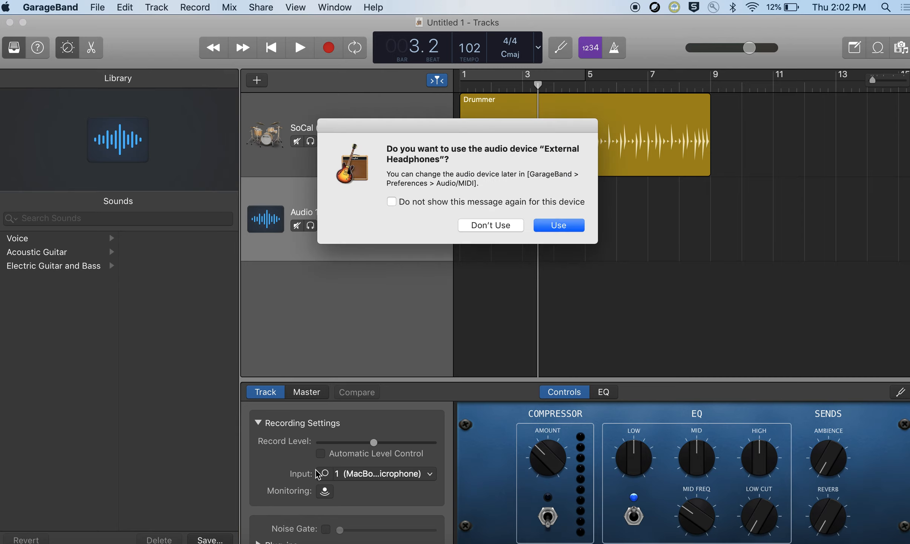
left_click(571, 226)
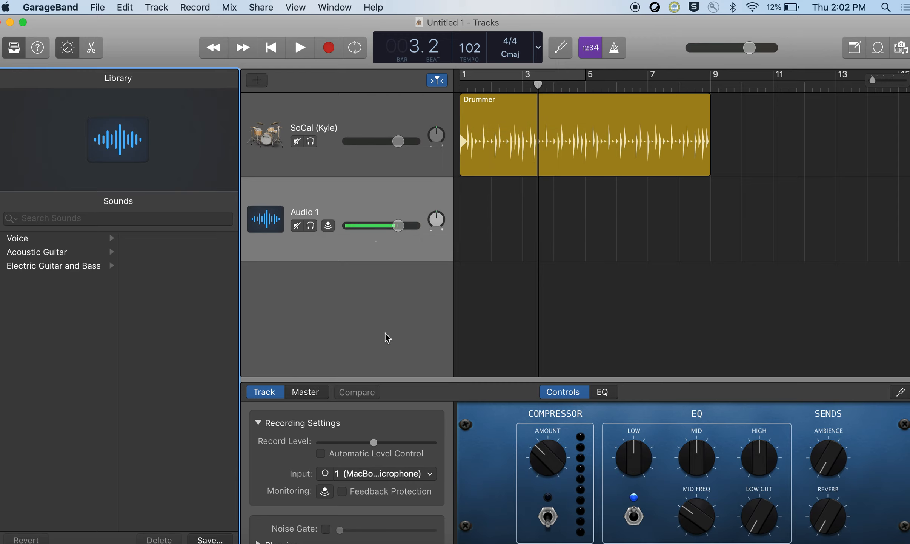
Choose the MacBook Air Microphone as the Audio 1 input and lower its record level slightly.
left_click(398, 474)
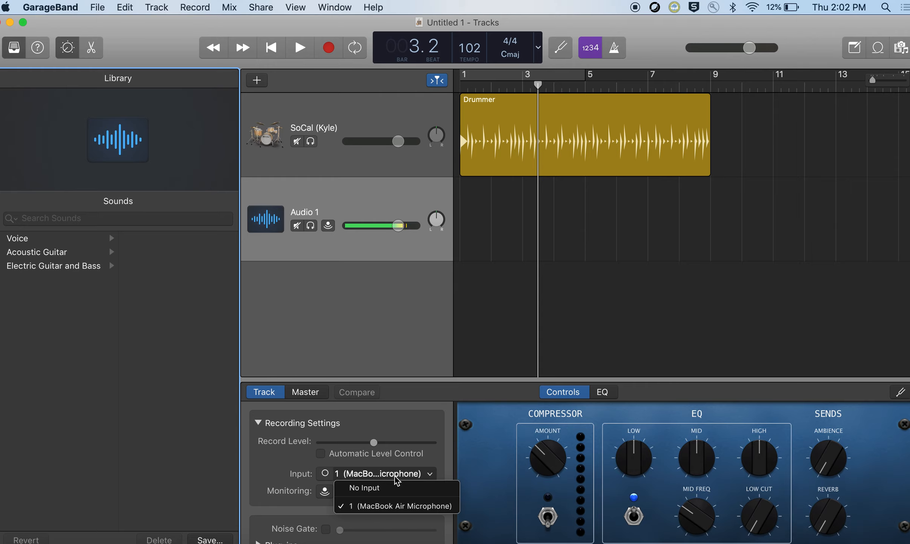
left_click(396, 505)
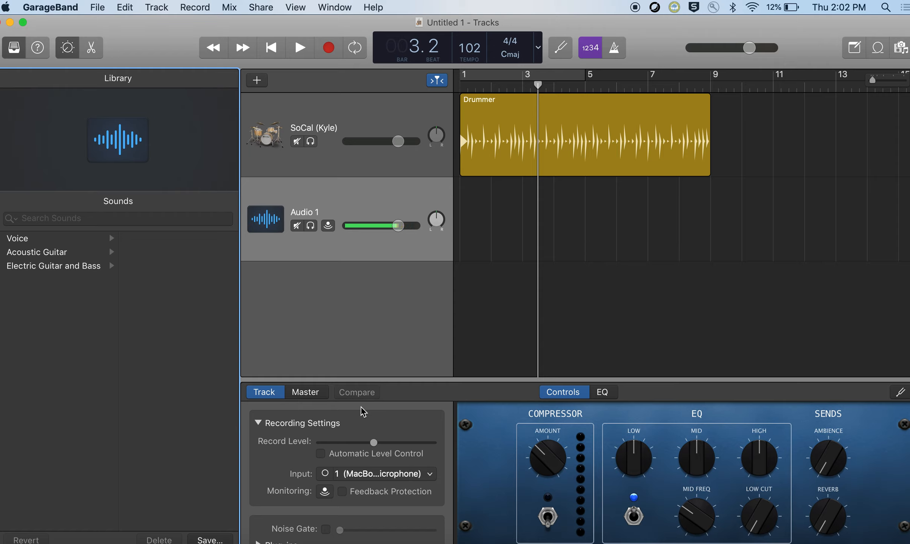
left_click_drag(375, 449, 367, 449)
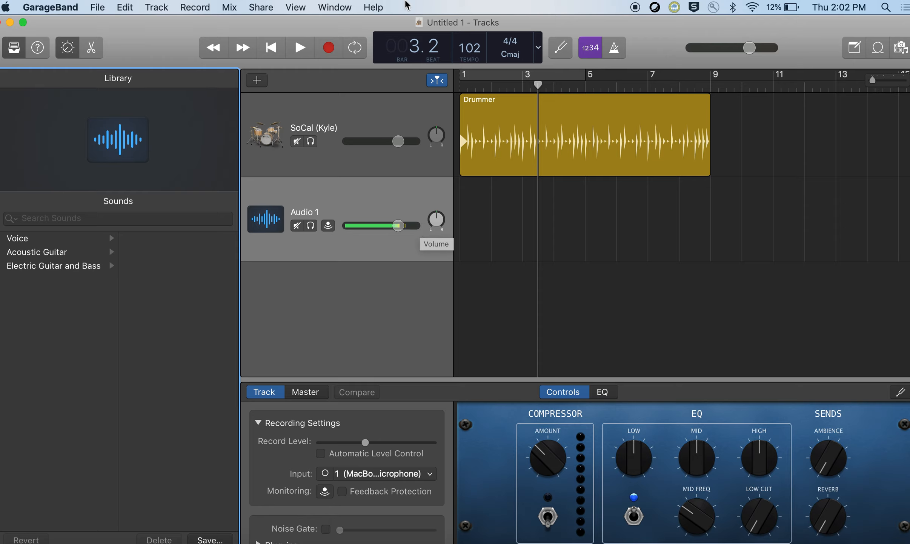
Return the playhead to the beginning of the song and check the instrument's tuning with the Tuner.
left_click(274, 47)
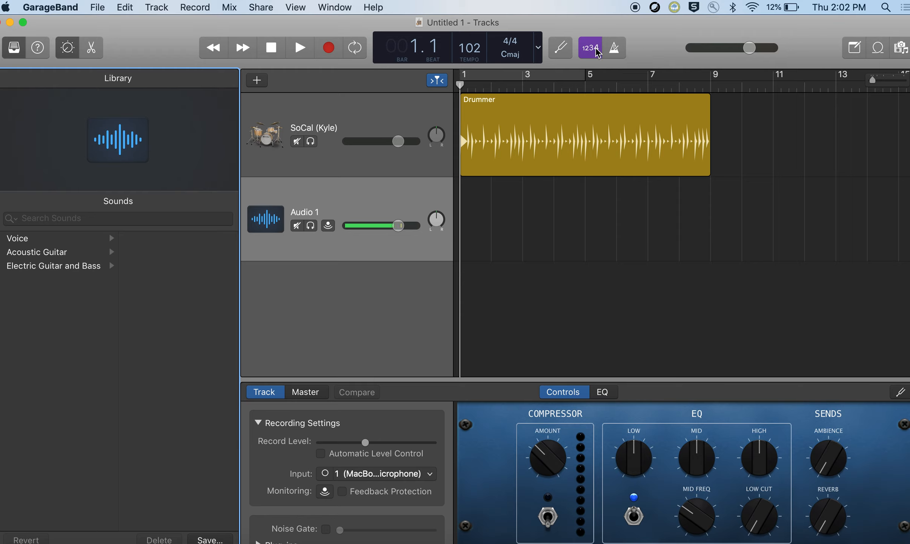
left_click(567, 55)
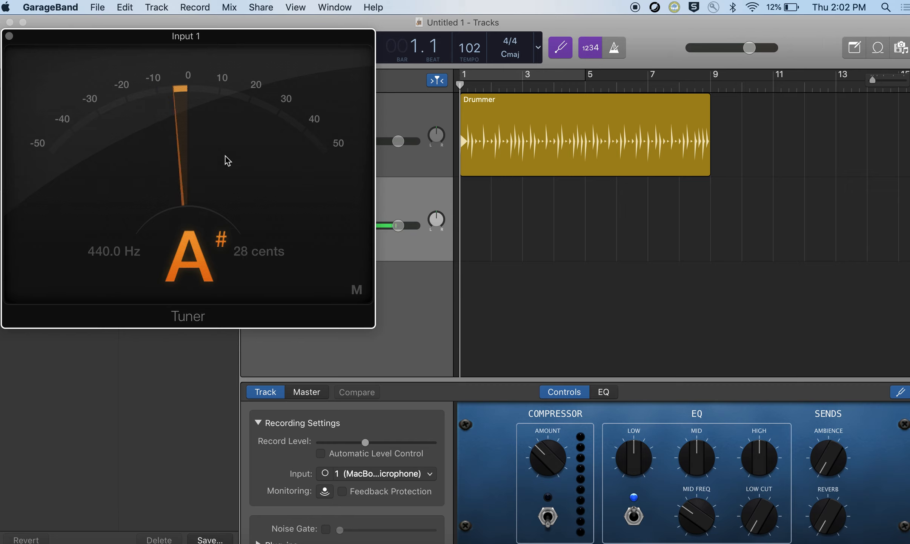
left_click(9, 36)
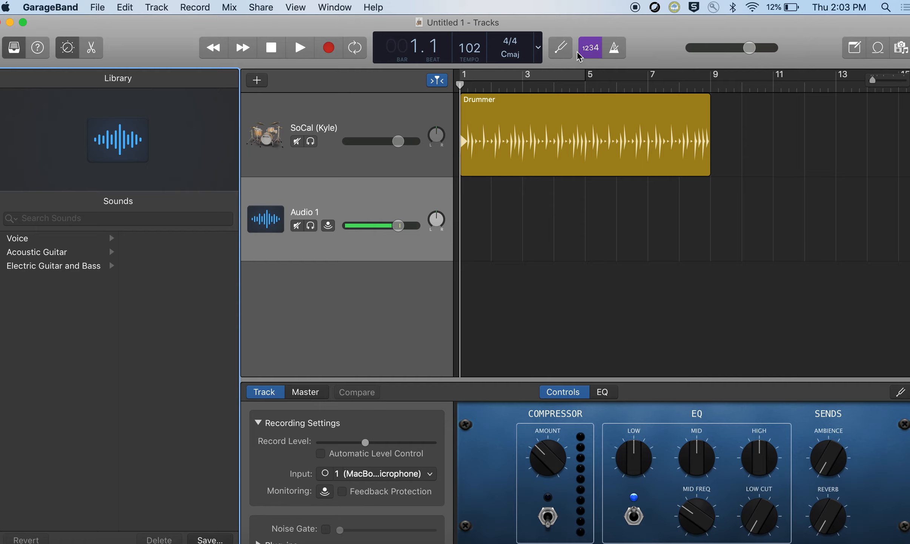
Record a take on the Audio 1 track from bar 1 into bar 10, and acknowledge the audio interface message.
left_click(327, 49)
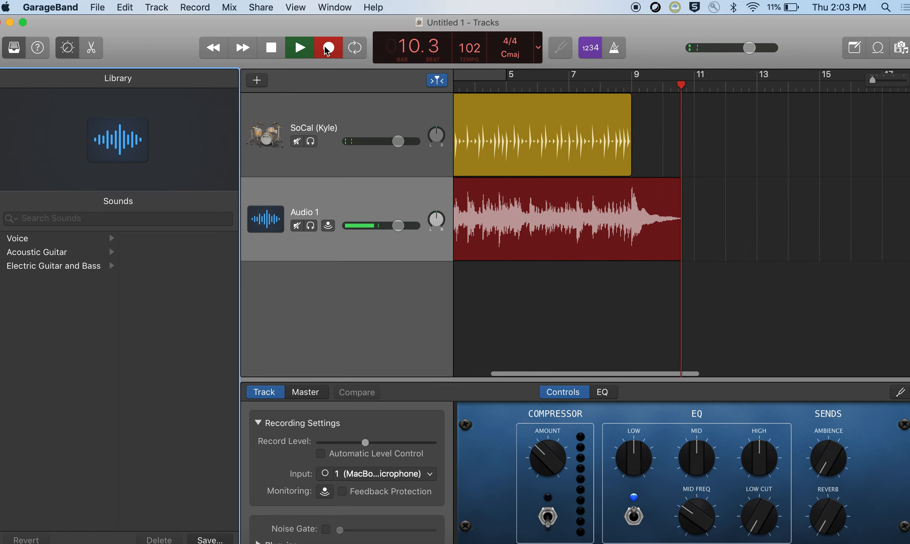
key("space")
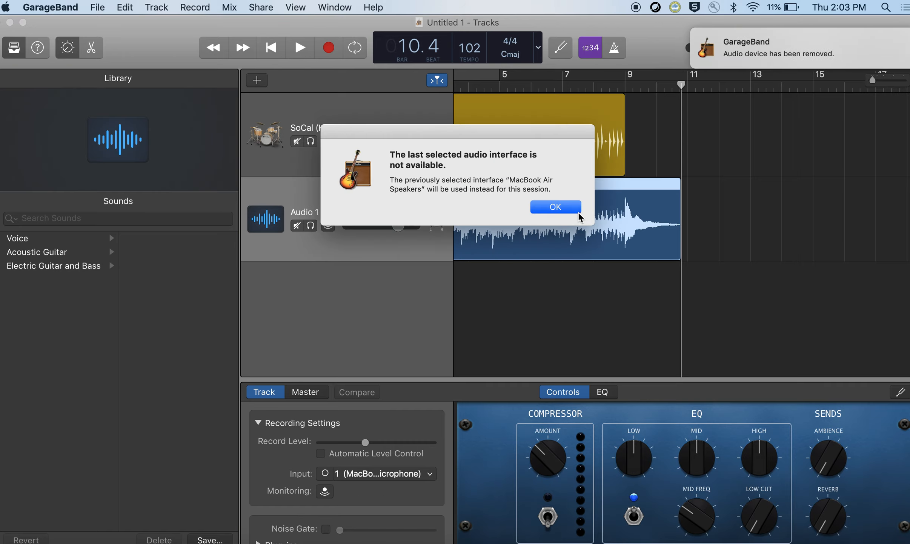
left_click(572, 209)
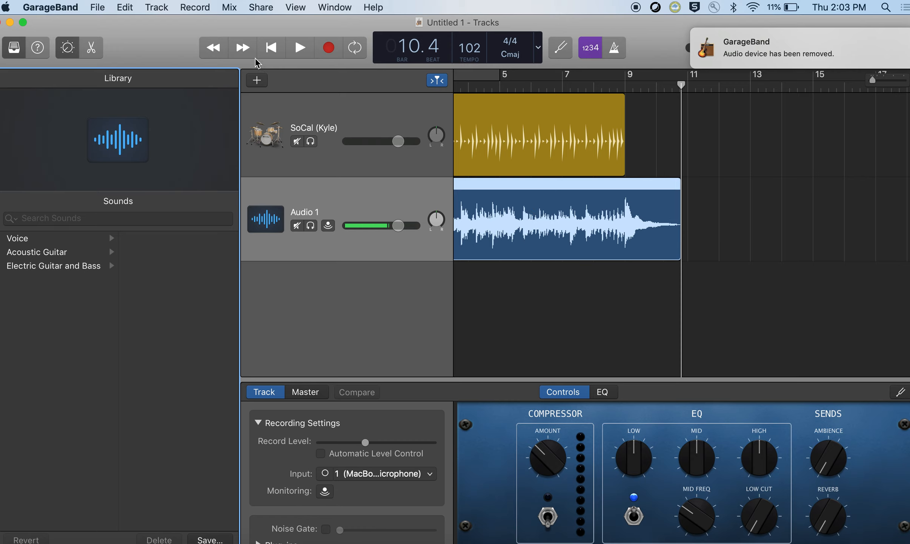
Play the song from the beginning while lowering the Audio 1 volume and panning that track to the left.
left_click(271, 52)
left_click(302, 53)
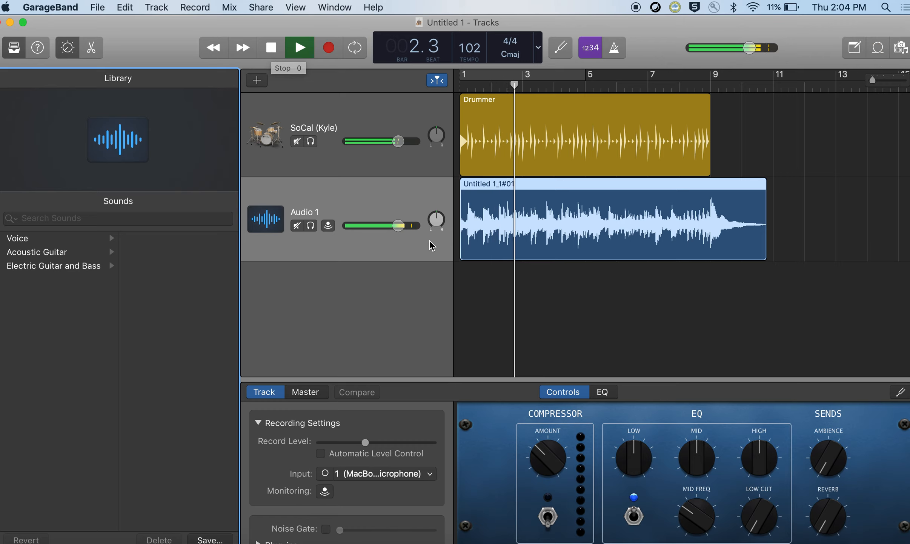
left_click_drag(400, 228, 371, 225)
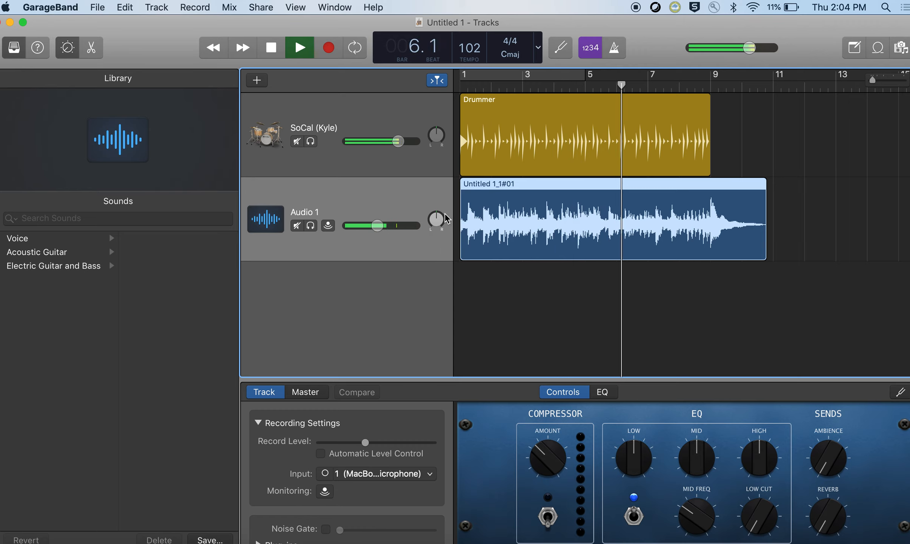
left_click_drag(445, 222, 437, 243)
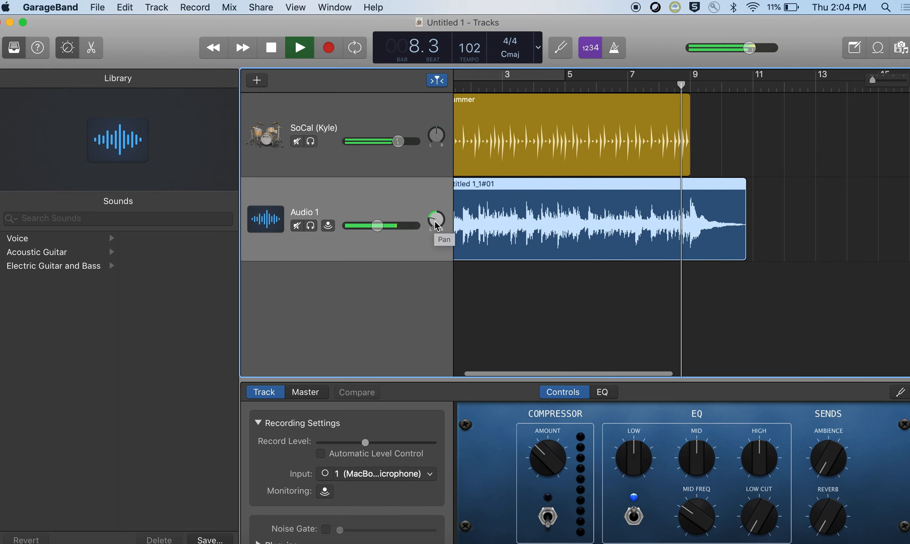
key("space")
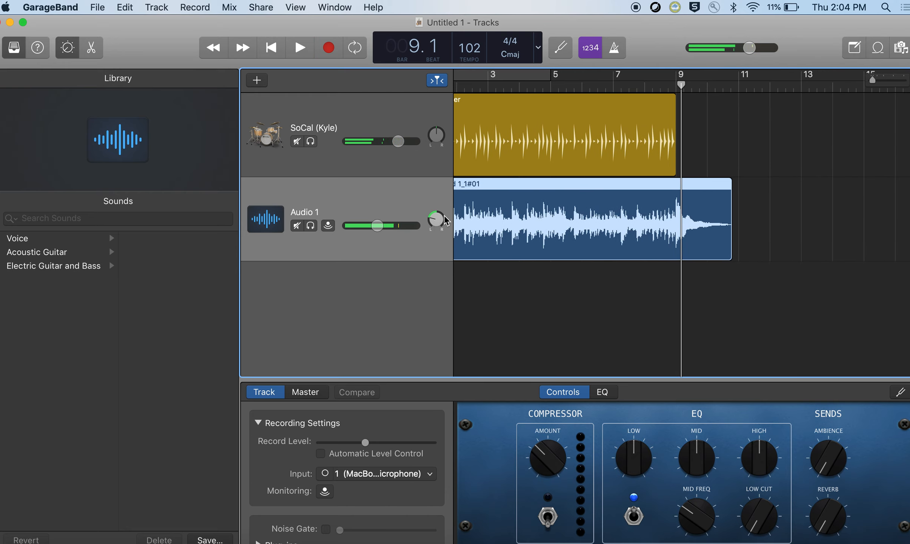
left_click(435, 222)
left_click_drag(432, 216, 431, 216)
Extend the end of the Drummer region slightly past bar 9 and play back the ending.
left_click_drag(674, 140, 681, 144)
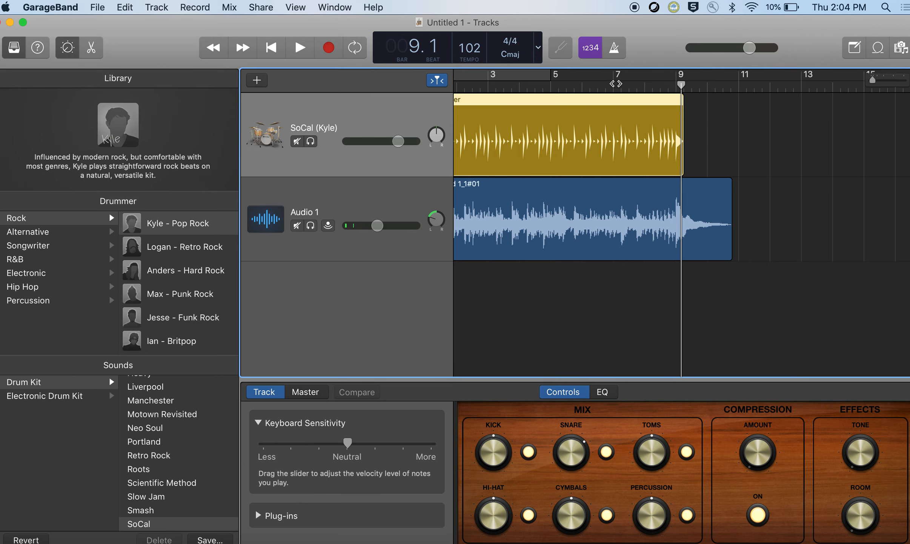
left_click(613, 85)
key("space")
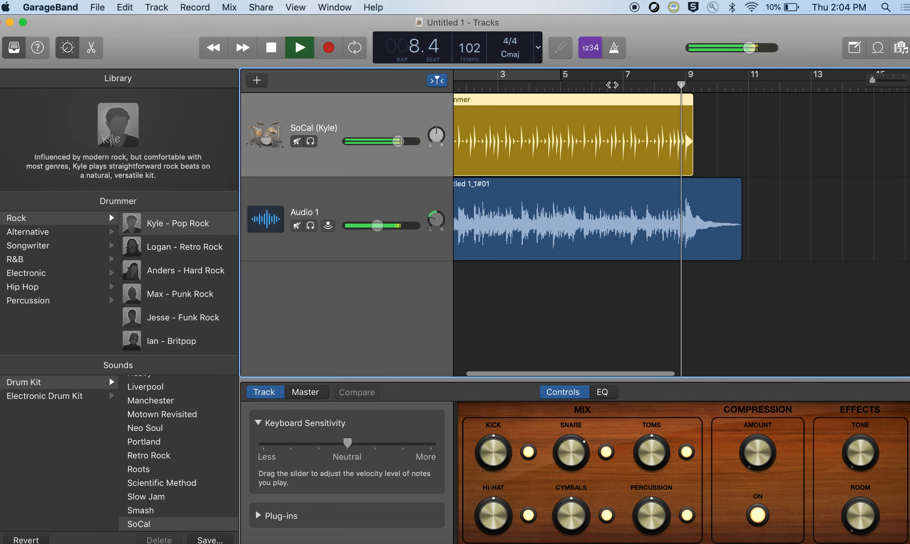
key("space")
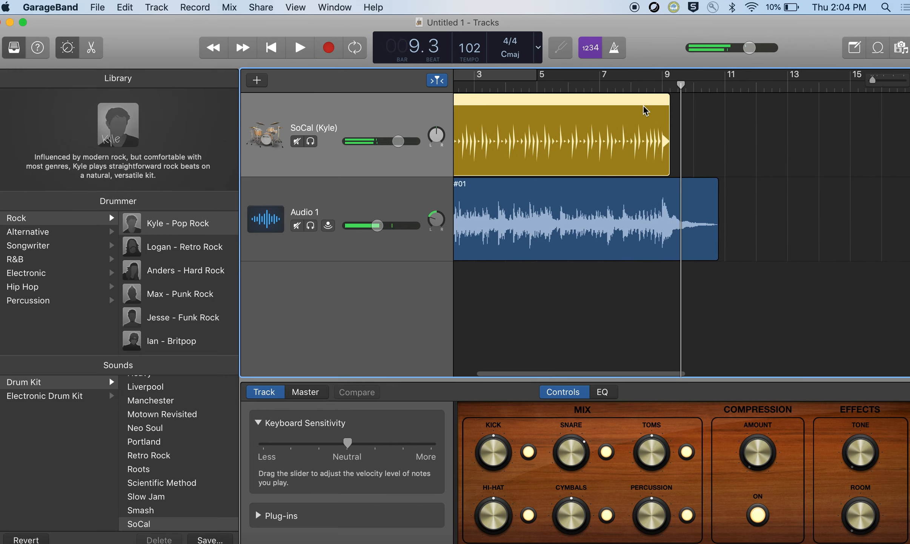
Trim the Drummer region back to just before bar 9 and play back the ending.
left_click_drag(665, 165, 659, 164)
left_click(629, 85)
key("space")
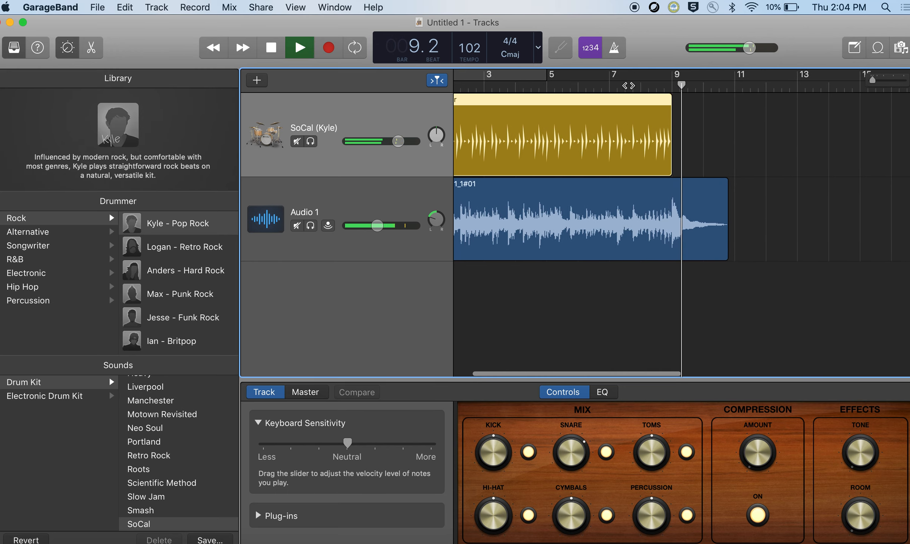
key("space")
Lengthen the Drummer region slightly past bar 9 again and play from bar 8 into bar 10.
left_click_drag(662, 165, 670, 166)
left_click(638, 88)
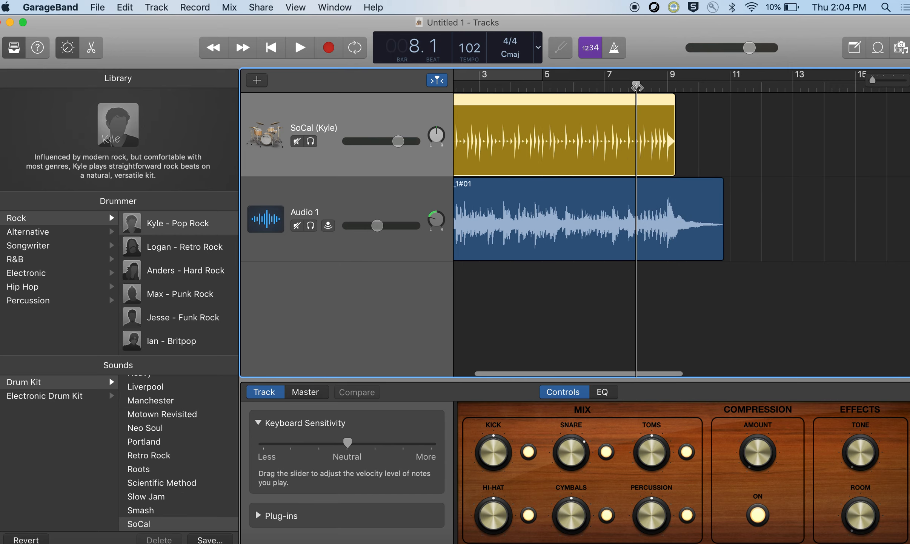
key("space")
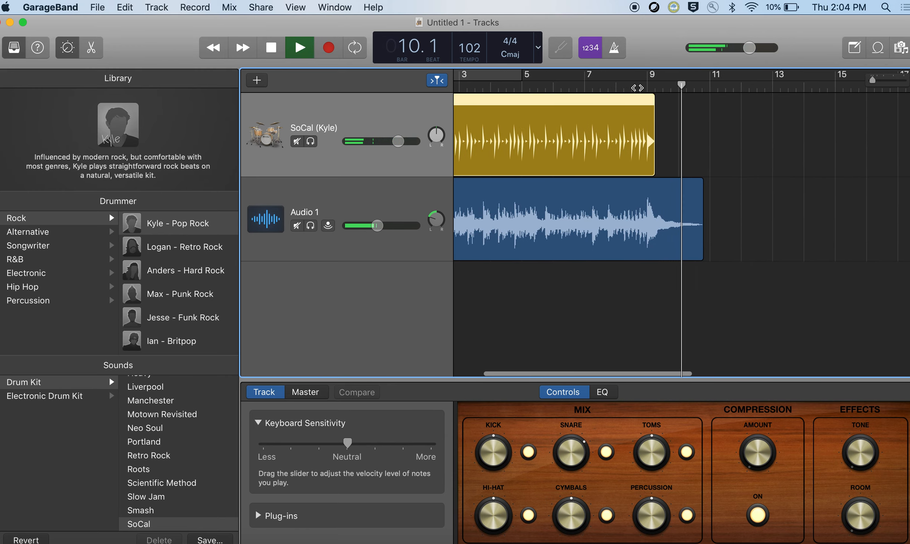
key("space")
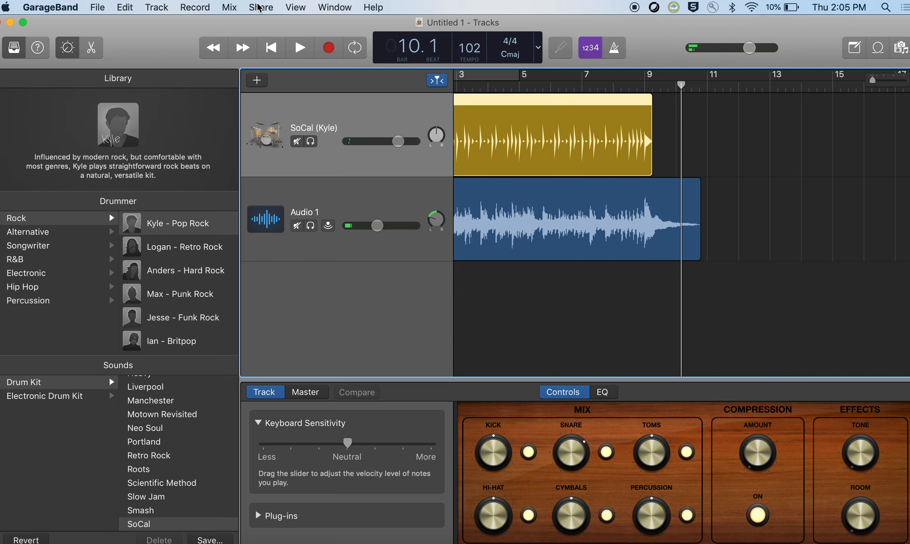
Examine the format and quality options for exporting the song to disk, and close them without exporting.
left_click(261, 8)
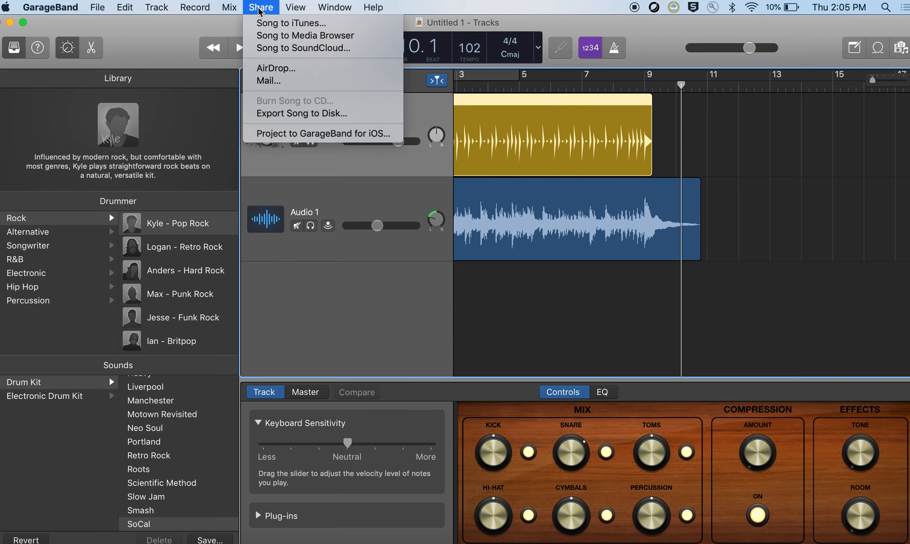
left_click(269, 114)
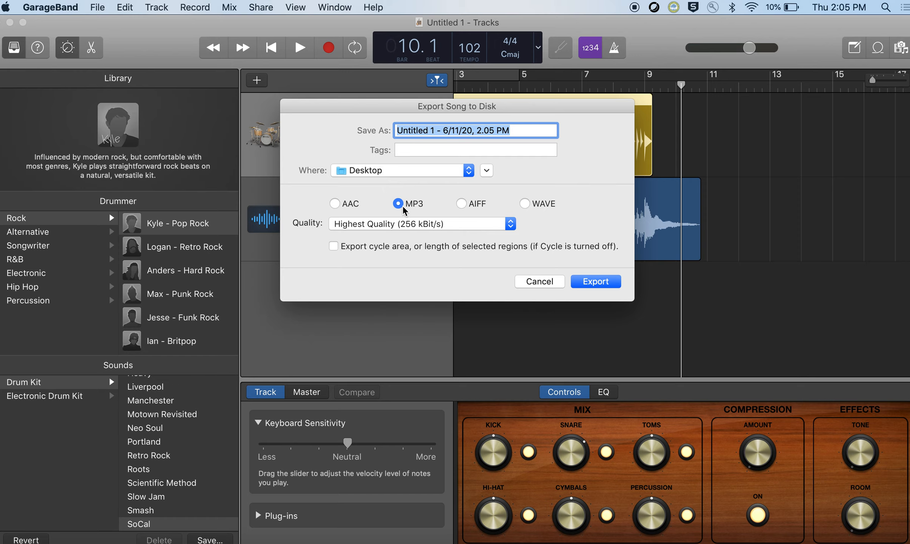
left_click(553, 281)
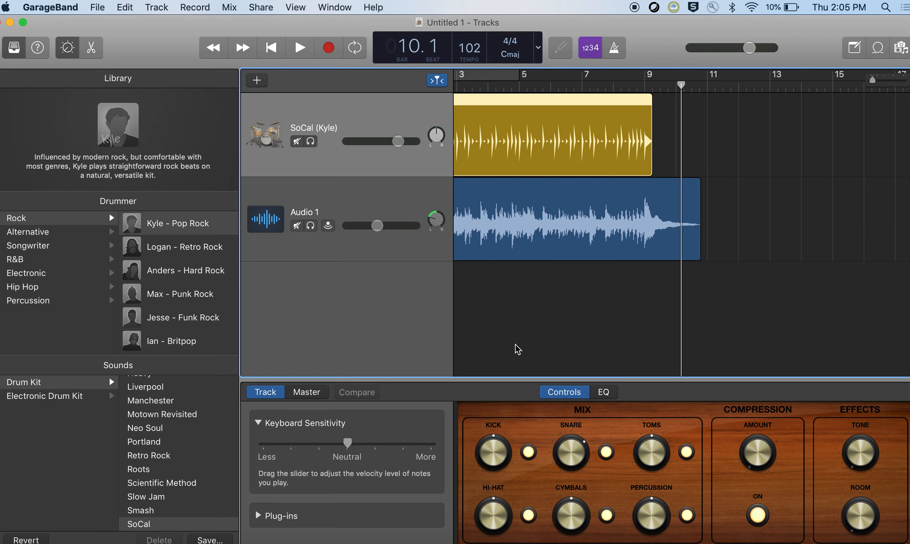